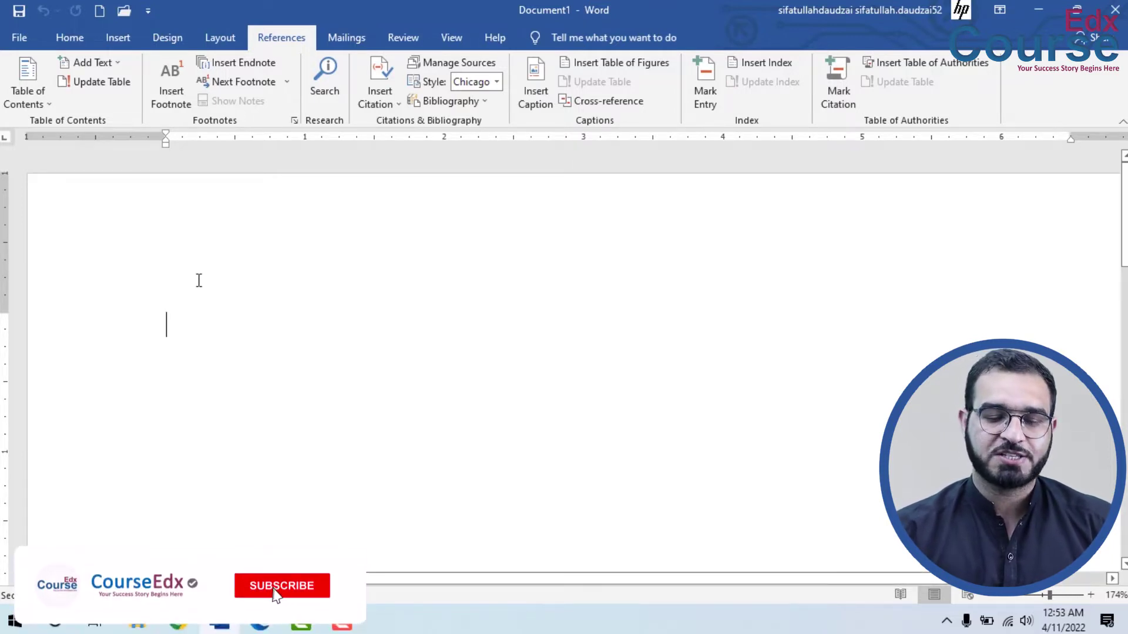
# Step: Type eight topic lines, What is Network? through Wireless Media, each on its own line
pyautogui.scroll(-1, 204, 310)
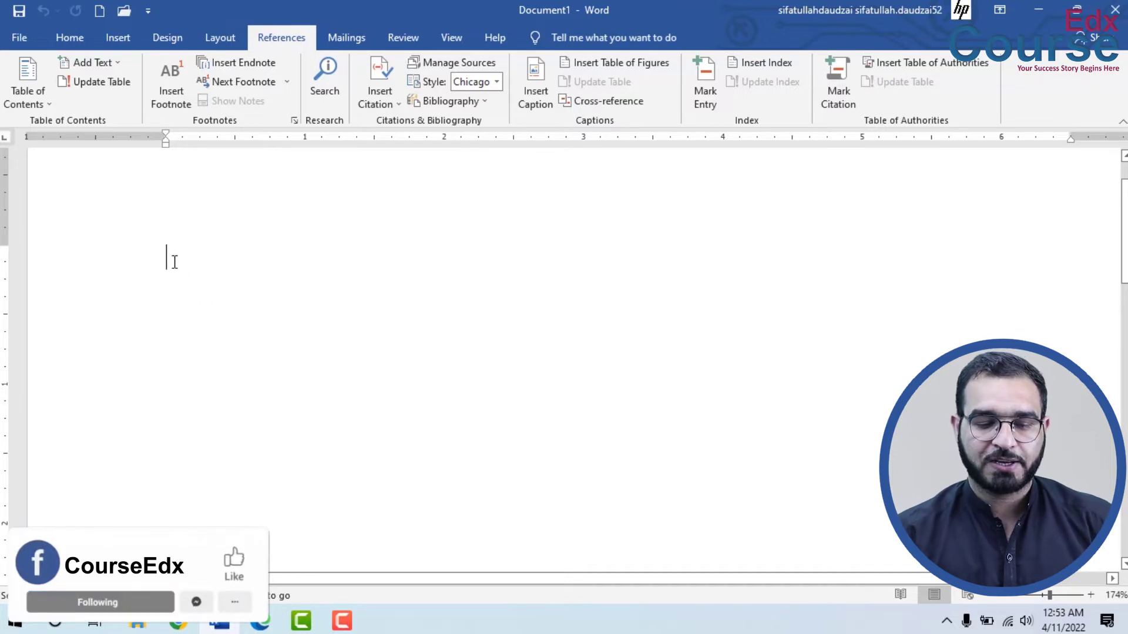
pyautogui.write('What is Netw')
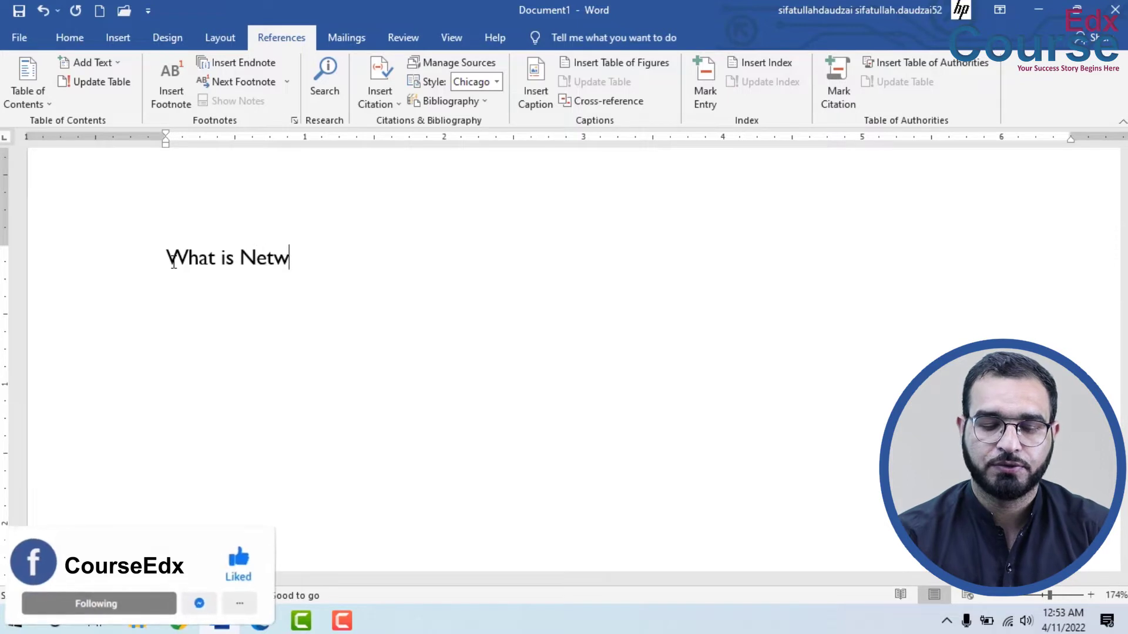
pyautogui.write('ork?')
pyautogui.press('Return')
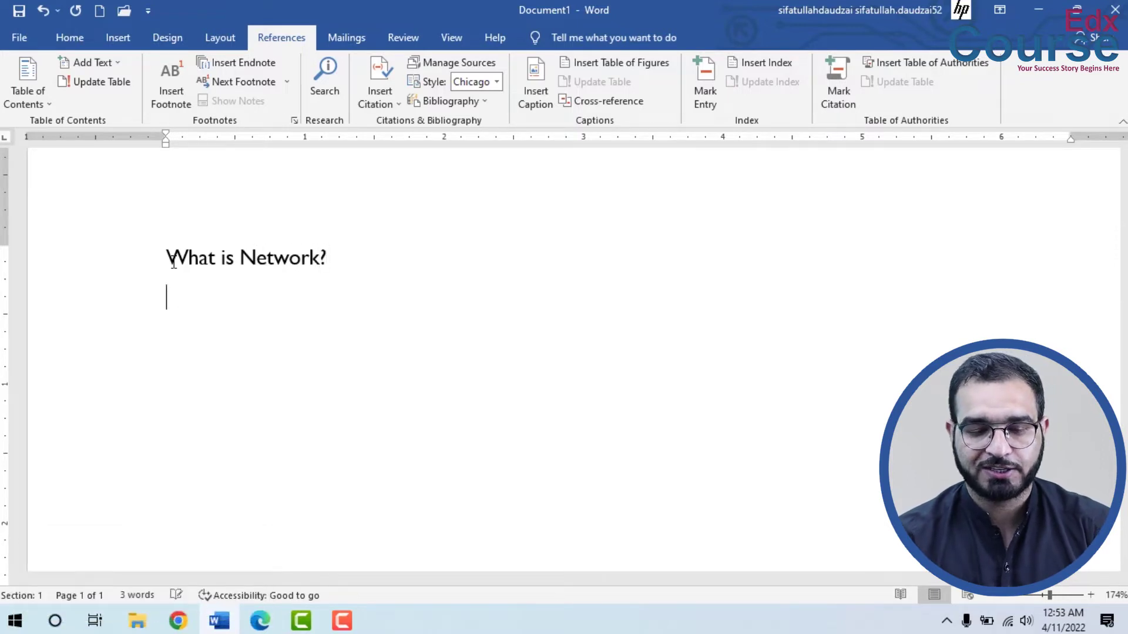
pyautogui.write('Type')
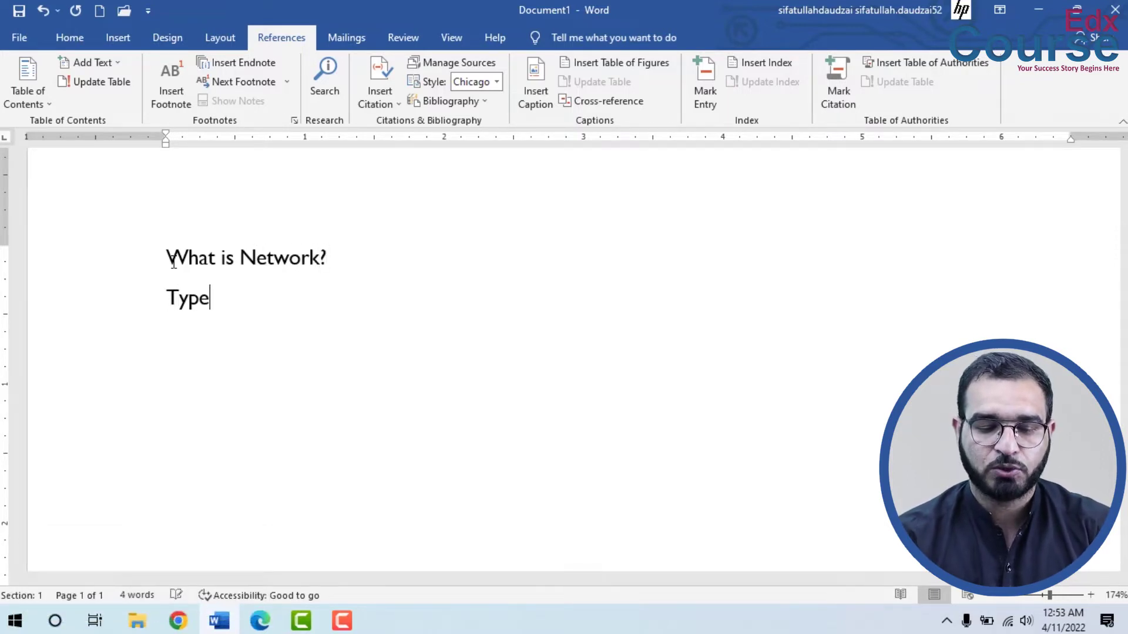
pyautogui.write(' of Net')
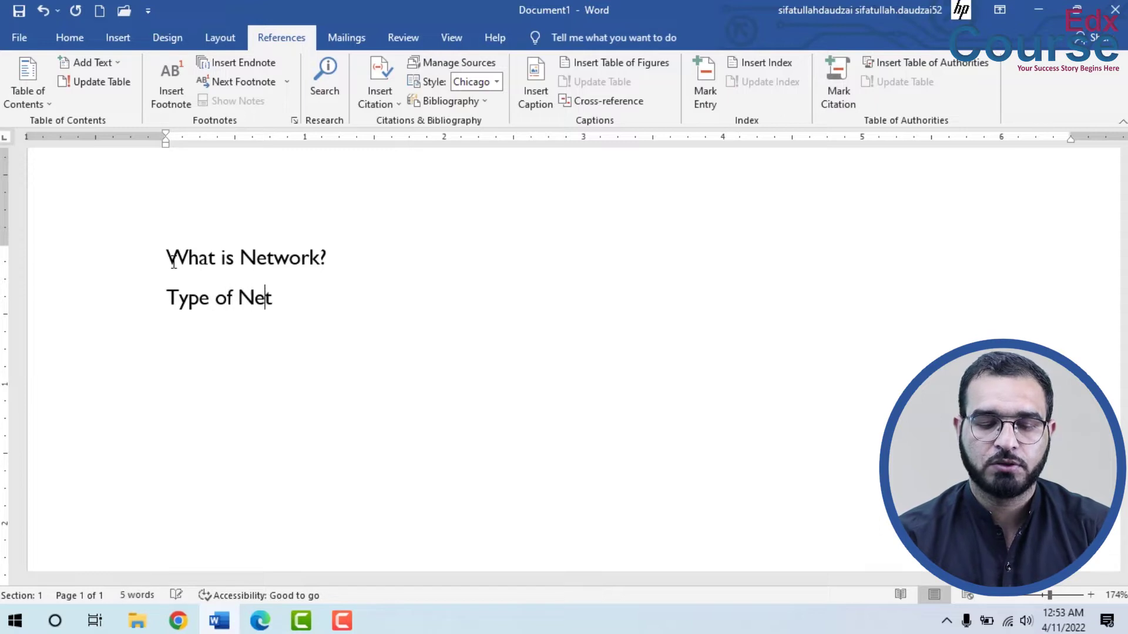
pyautogui.write('work LAN WAN')
pyautogui.press('Return')
pyautogui.write('MAN')
pyautogui.press('Return')
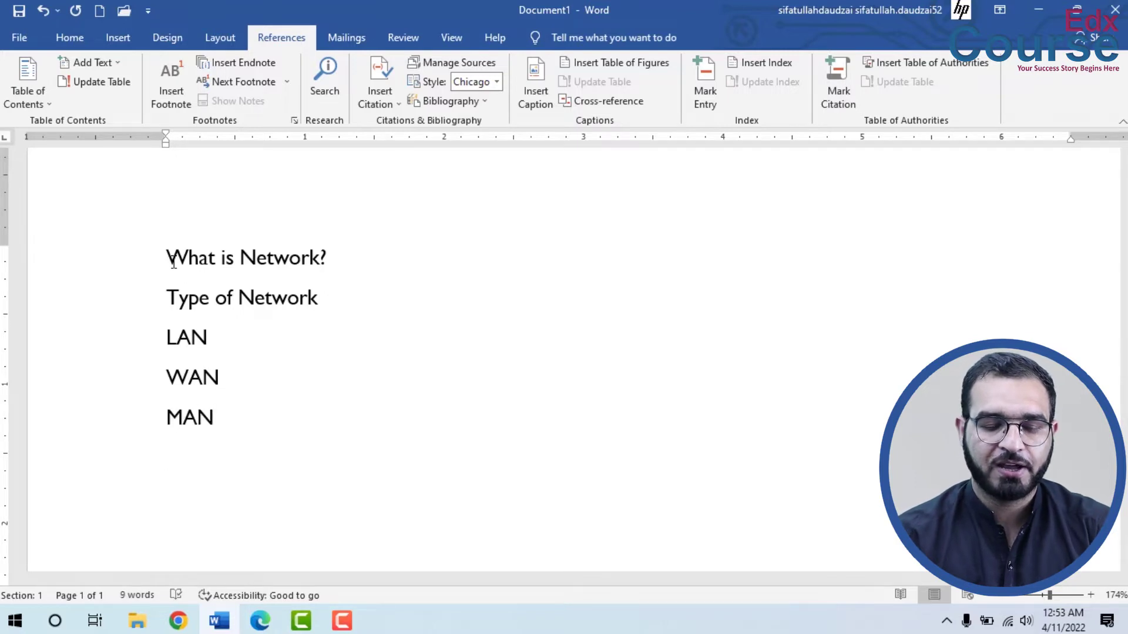
pyautogui.write('Transmission Media')
pyautogui.press('Return')
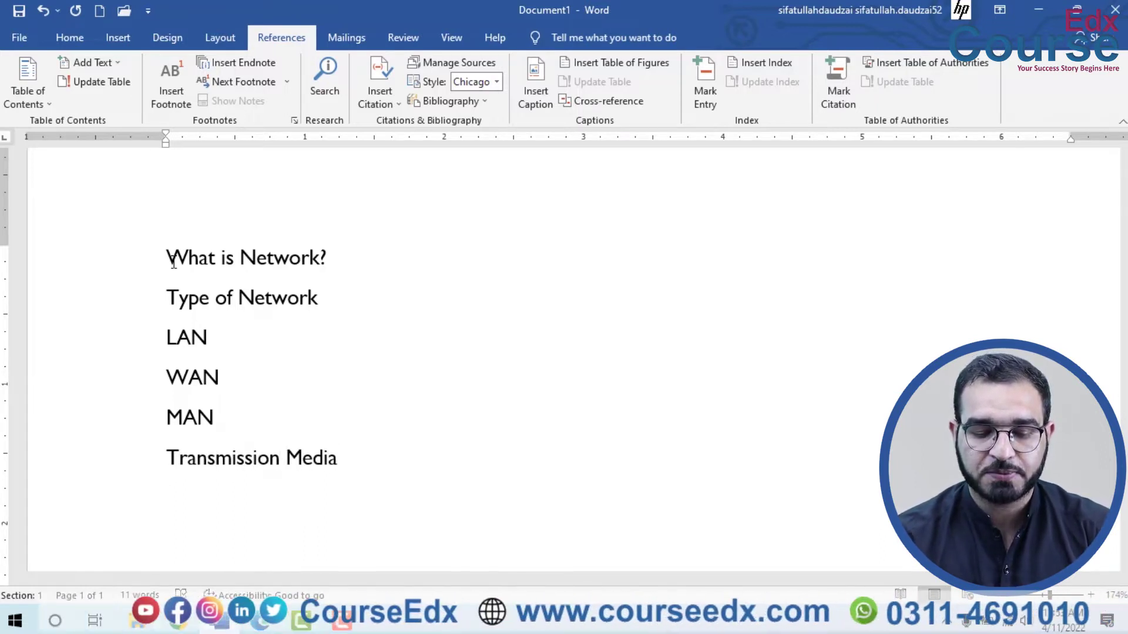
pyautogui.write('Wire')
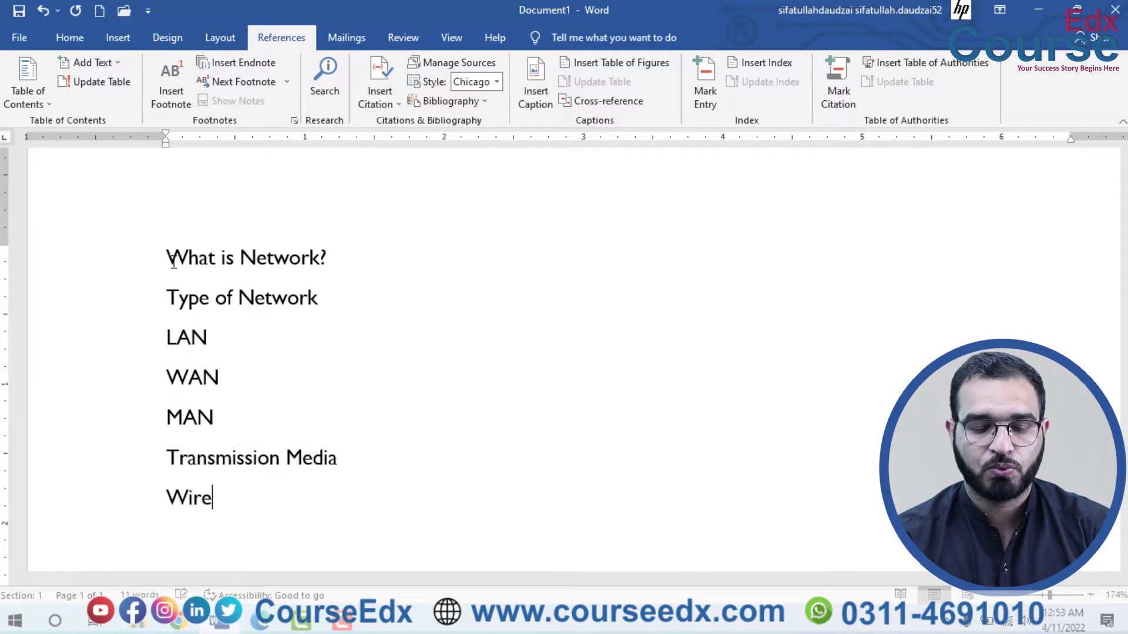
pyautogui.write(' Mediawireless Media')
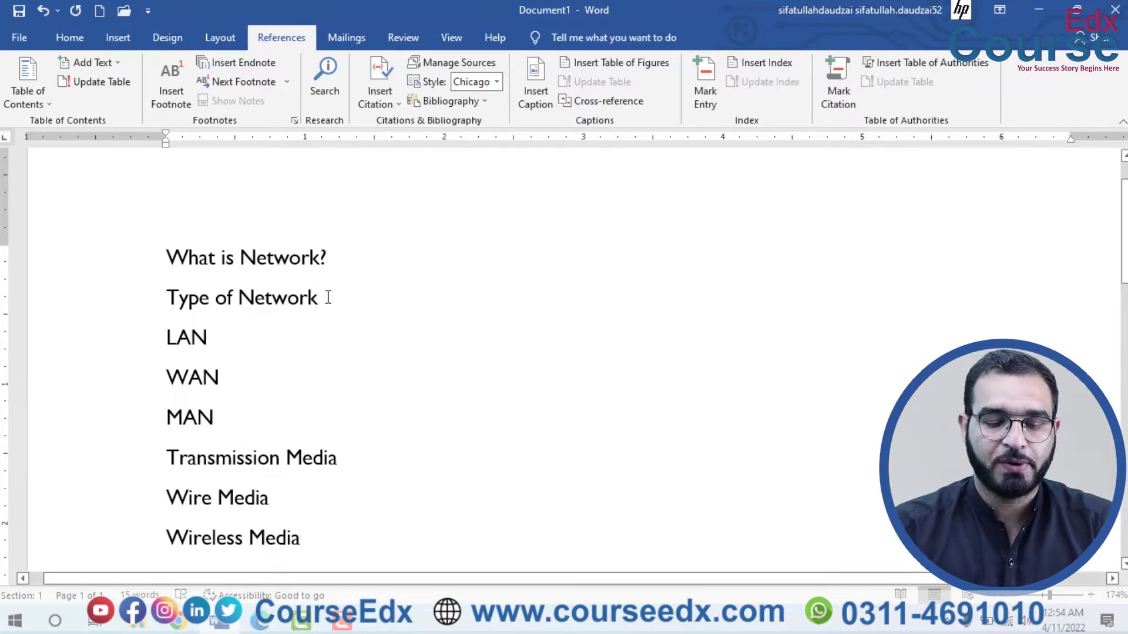
# Step: Make What is Network?, Type of Network and Transmission Media Level 1 headings
pyautogui.moveTo(328, 297); pyautogui.dragTo(166, 259)
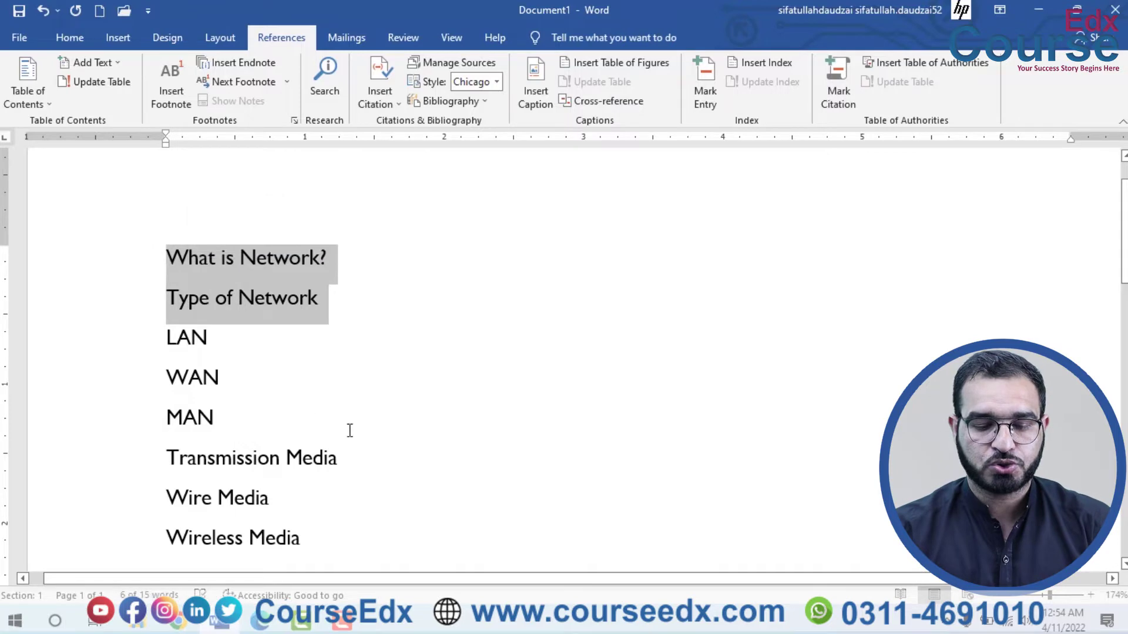
pyautogui.moveTo(362, 461); pyautogui.dragTo(171, 457)
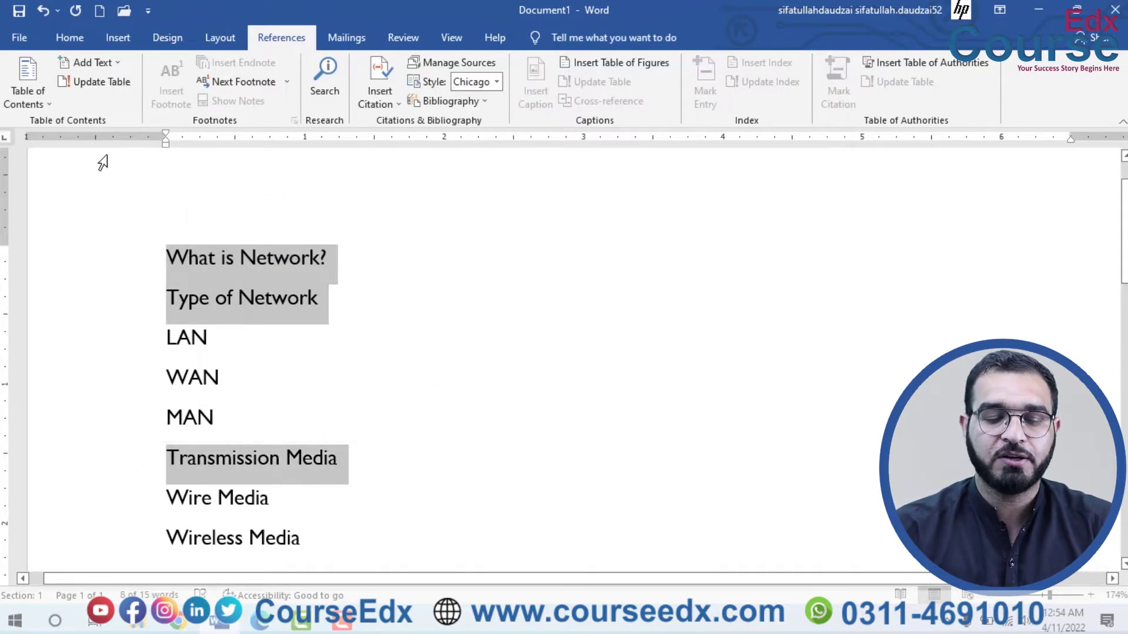
pyautogui.click(117, 64)
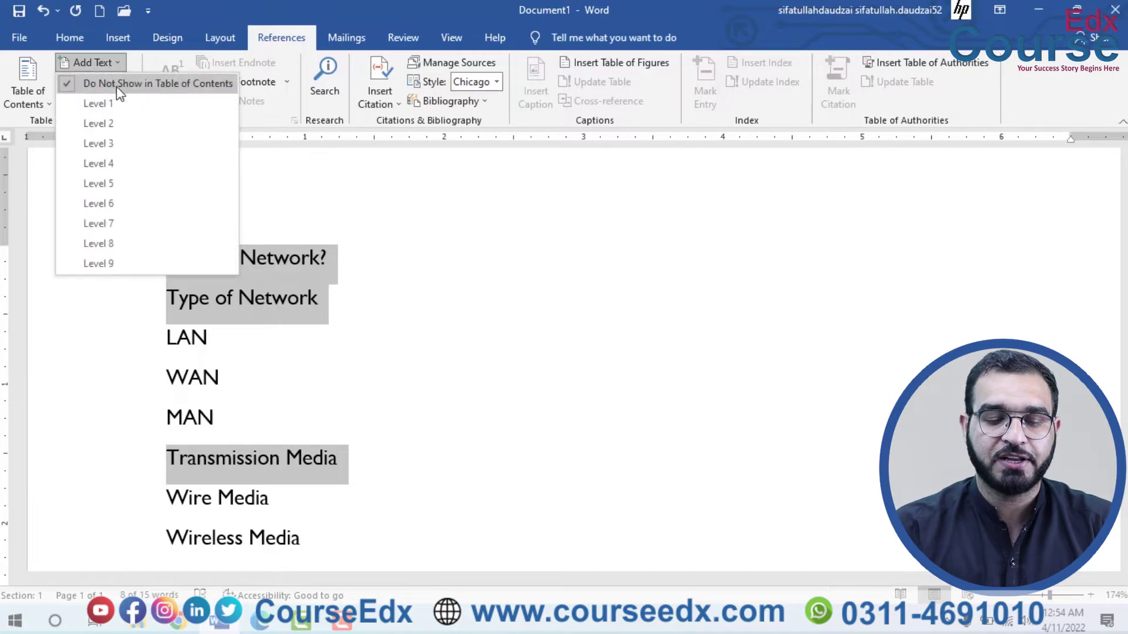
pyautogui.click(115, 107)
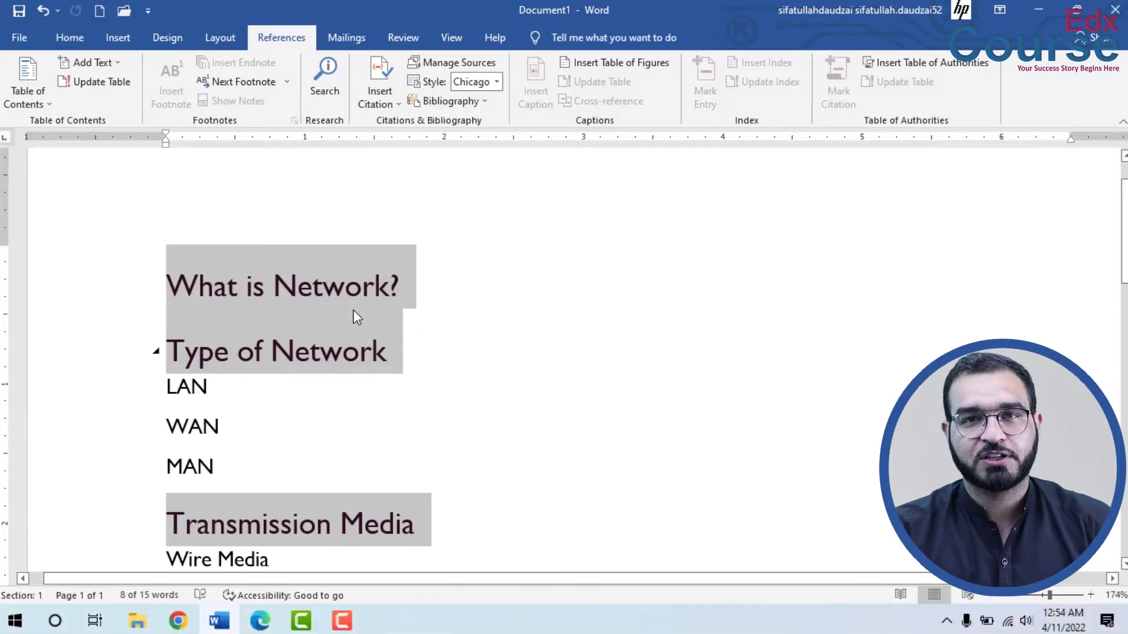
# Step: Apply Heading 2 to LAN, WAN, MAN, Wire Media and Wireless Media
pyautogui.scroll(-2, 446, 318)
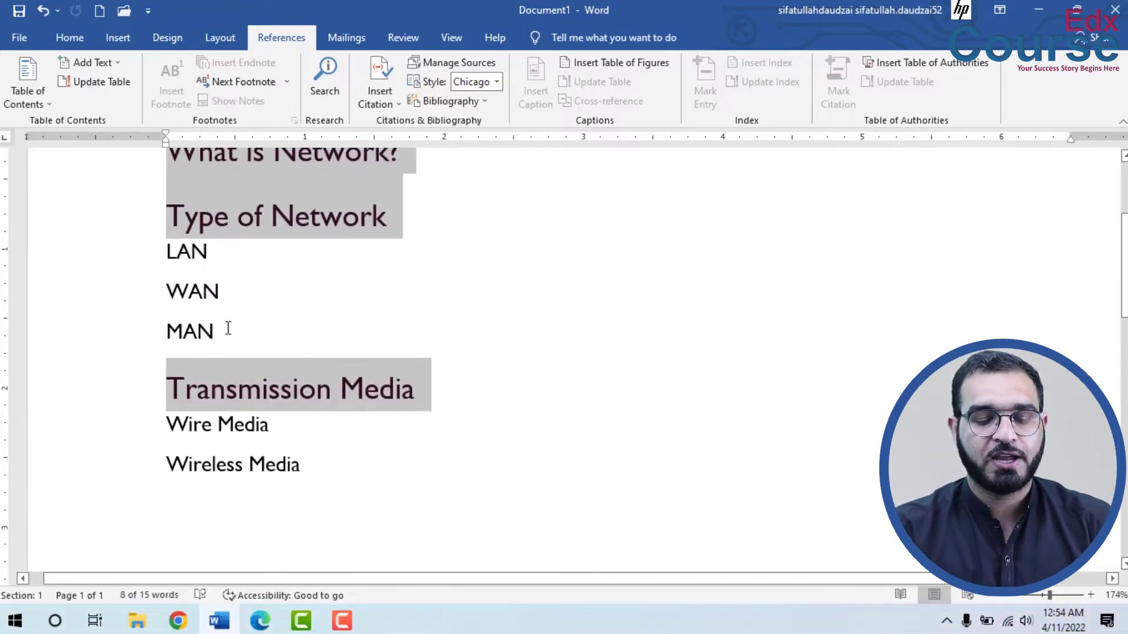
pyautogui.moveTo(228, 329); pyautogui.dragTo(166, 247)
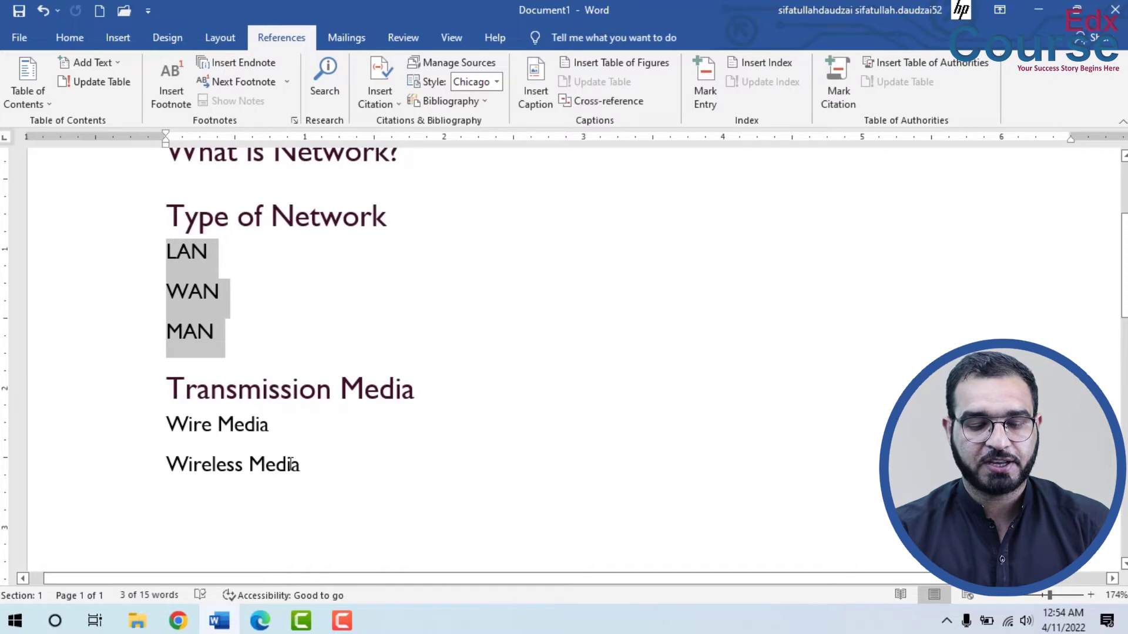
pyautogui.moveTo(302, 467); pyautogui.dragTo(189, 428)
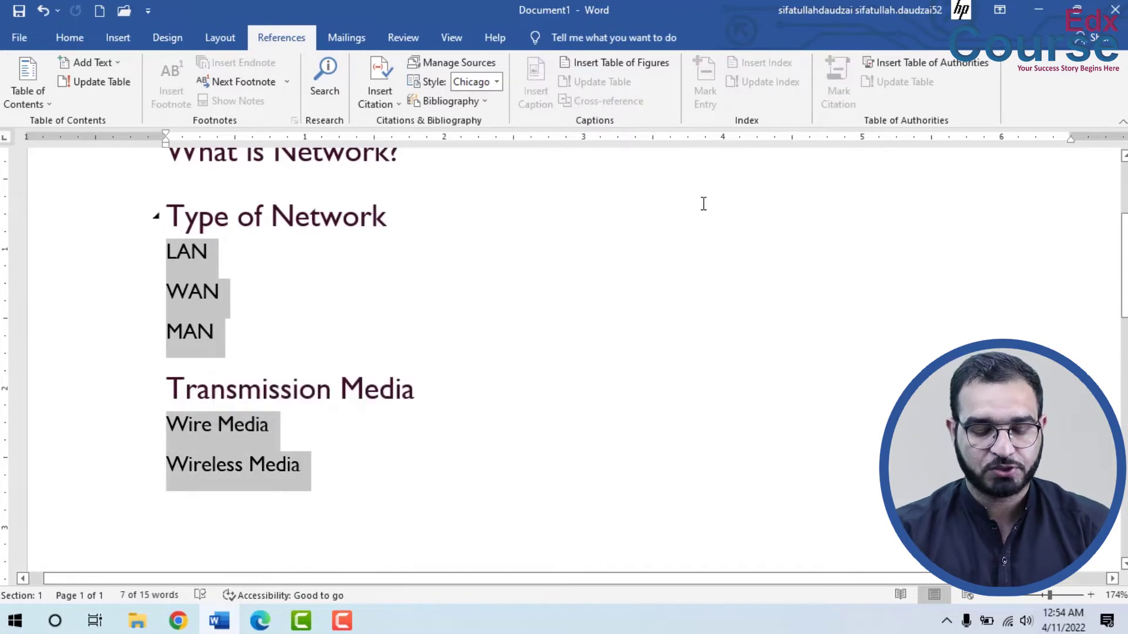
pyautogui.hotkey('ctrl', 'alt', '2')
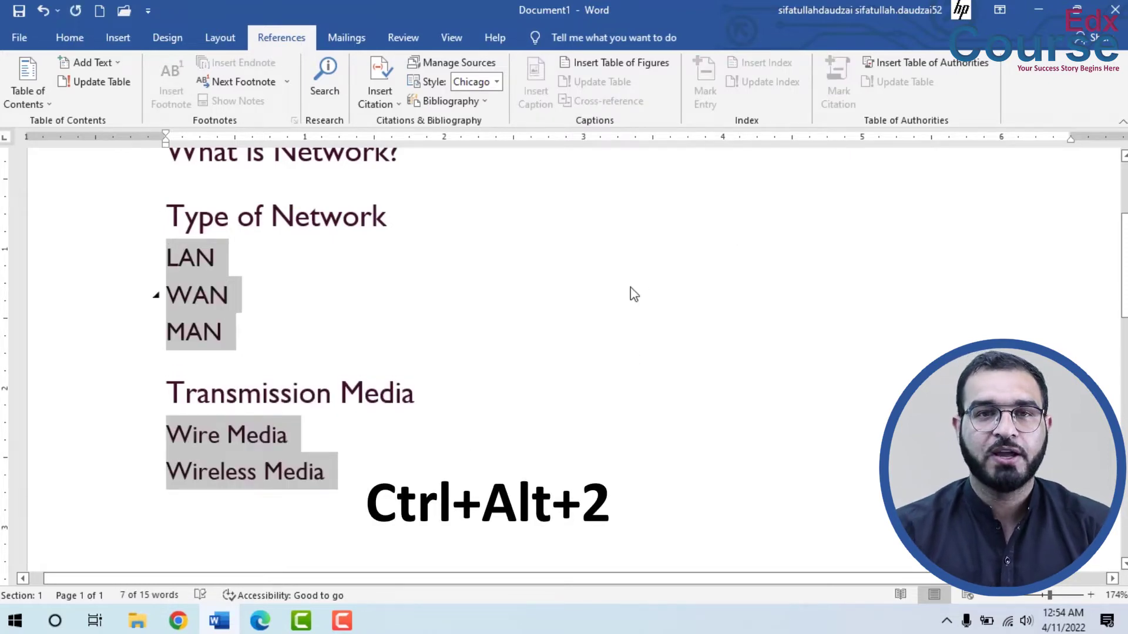
# Step: Generate sample paragraphs with =rand on a new line below What is Network?
pyautogui.scroll(2, 559, 311)
pyautogui.click(523, 311)
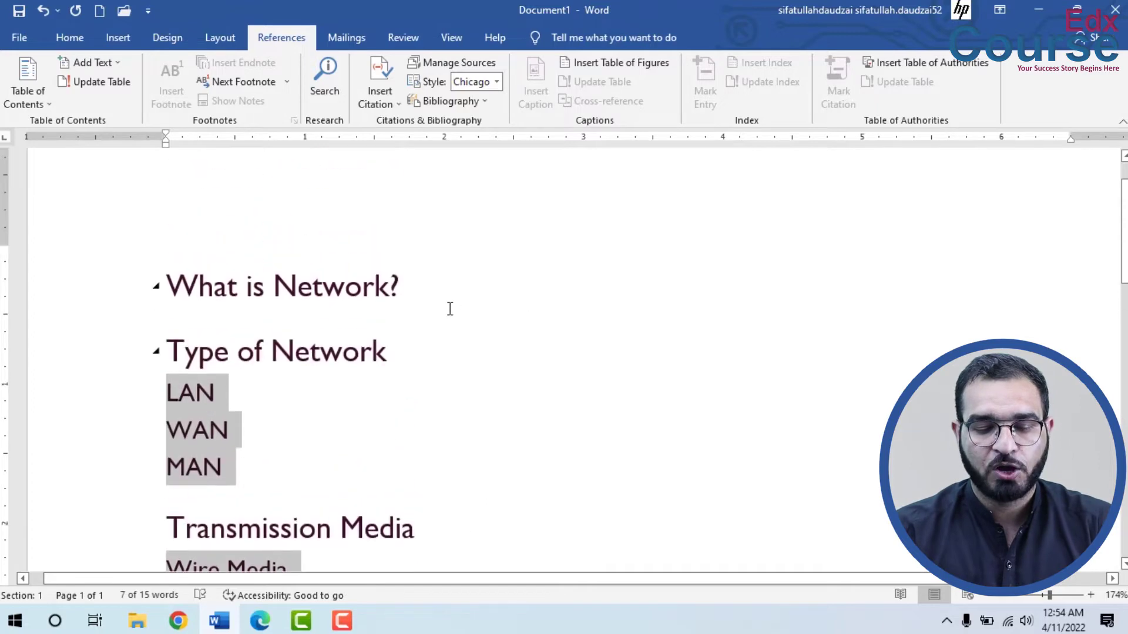
pyautogui.press('Return')
pyautogui.write('=rand(')
pyautogui.press('Return')
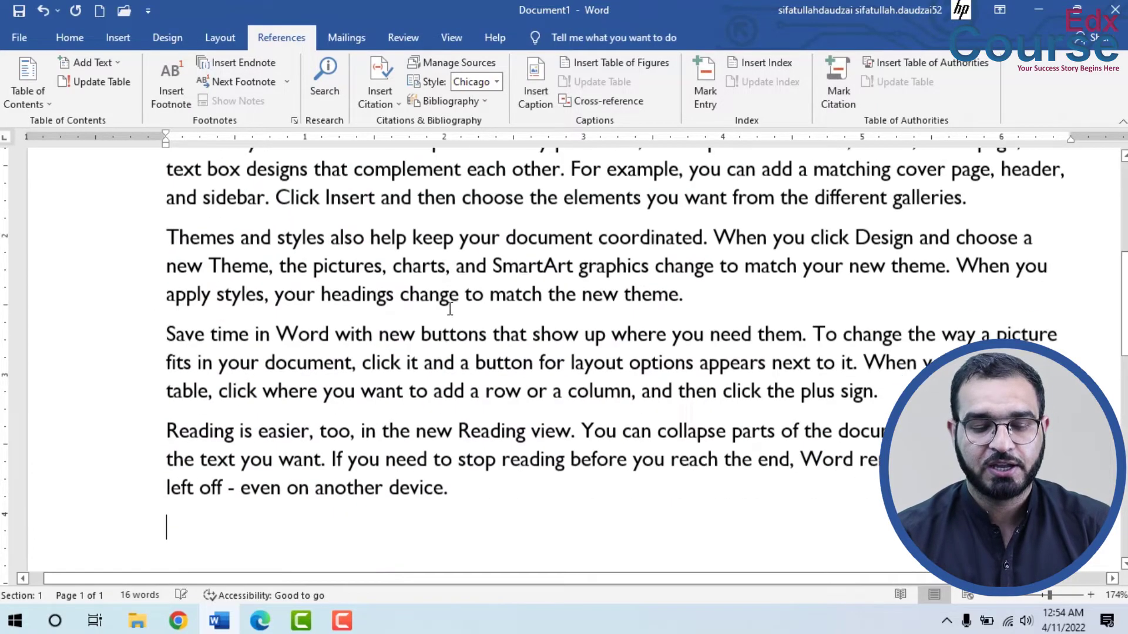
# Step: Regenerate the sample text as =rand(45) paragraphs, then cut them
pyautogui.hotkey('ctrl', 'z')
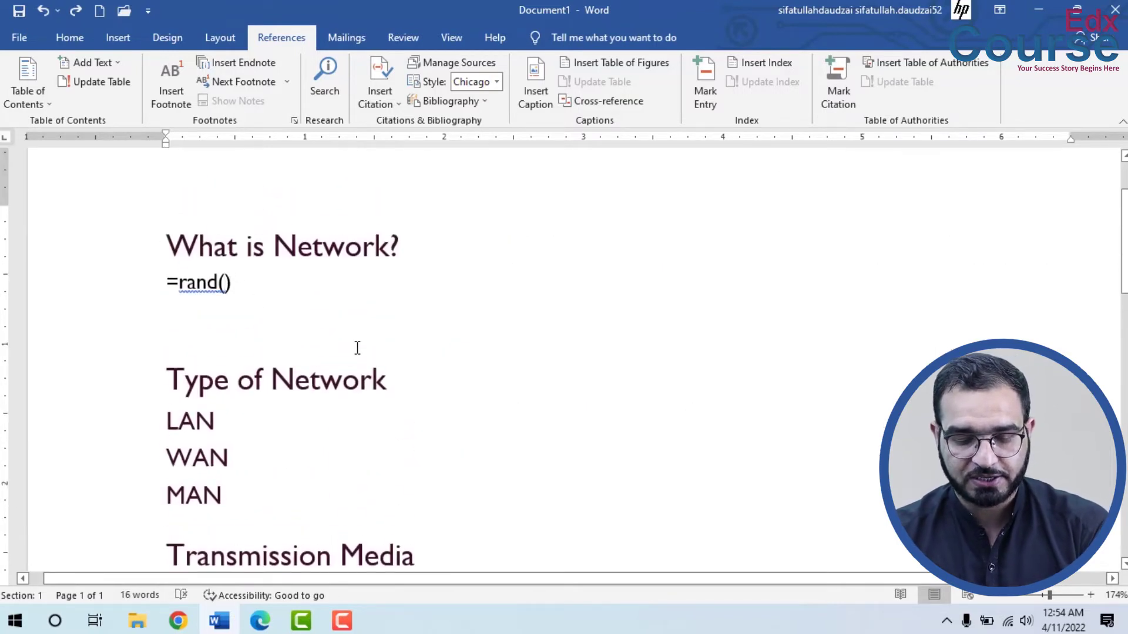
pyautogui.write('45')
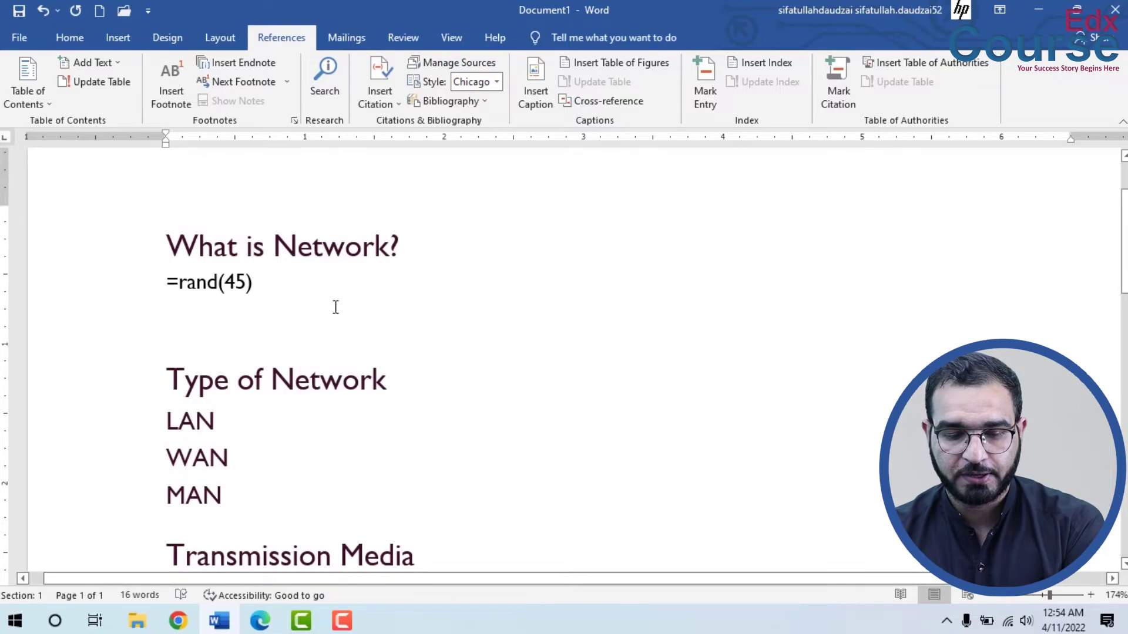
pyautogui.click(315, 290)
pyautogui.press('Return')
pyautogui.moveTo(456, 488)
pyautogui.mouseDown()
pyautogui.moveTo(131, 62)
pyautogui.moveTo(174, 242)
pyautogui.moveTo(167, 203)
pyautogui.mouseUp()
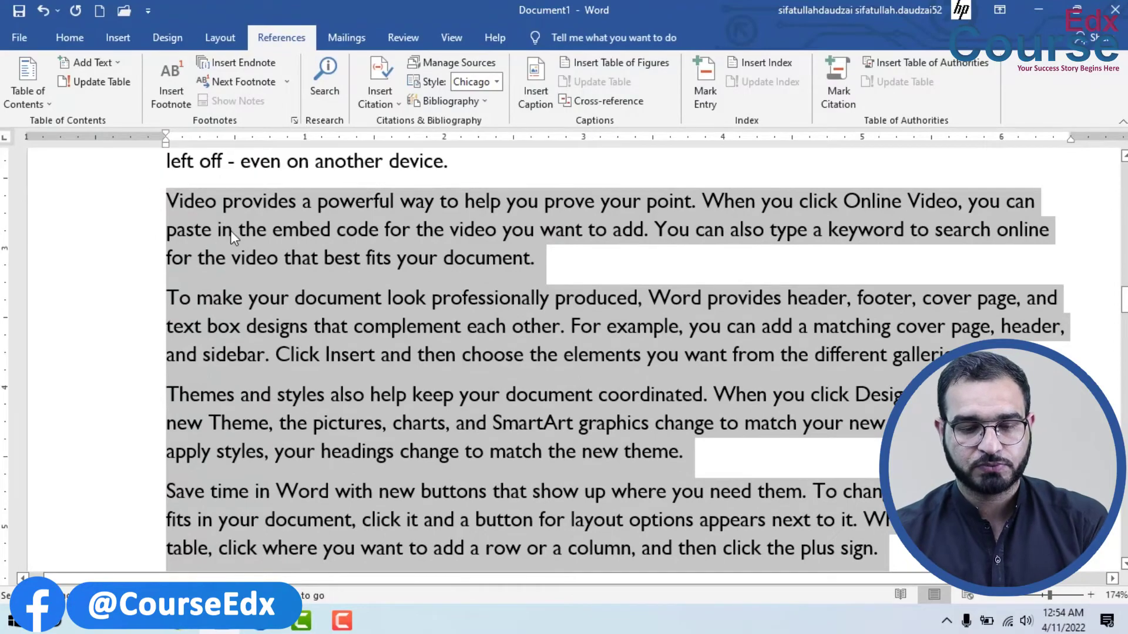
pyautogui.scroll(-5, 230, 230)
pyautogui.scroll(5, 244, 235)
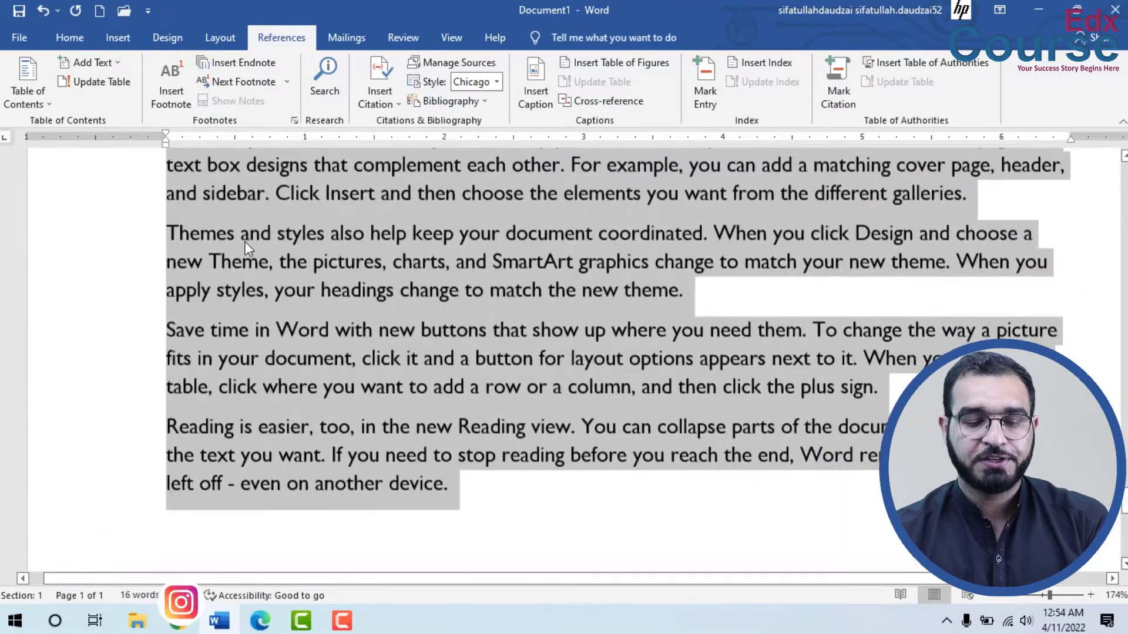
pyautogui.press('Delete')
# Step: Move LAN onto a new page and add an empty line above WAN
pyautogui.scroll(2, 170, 248)
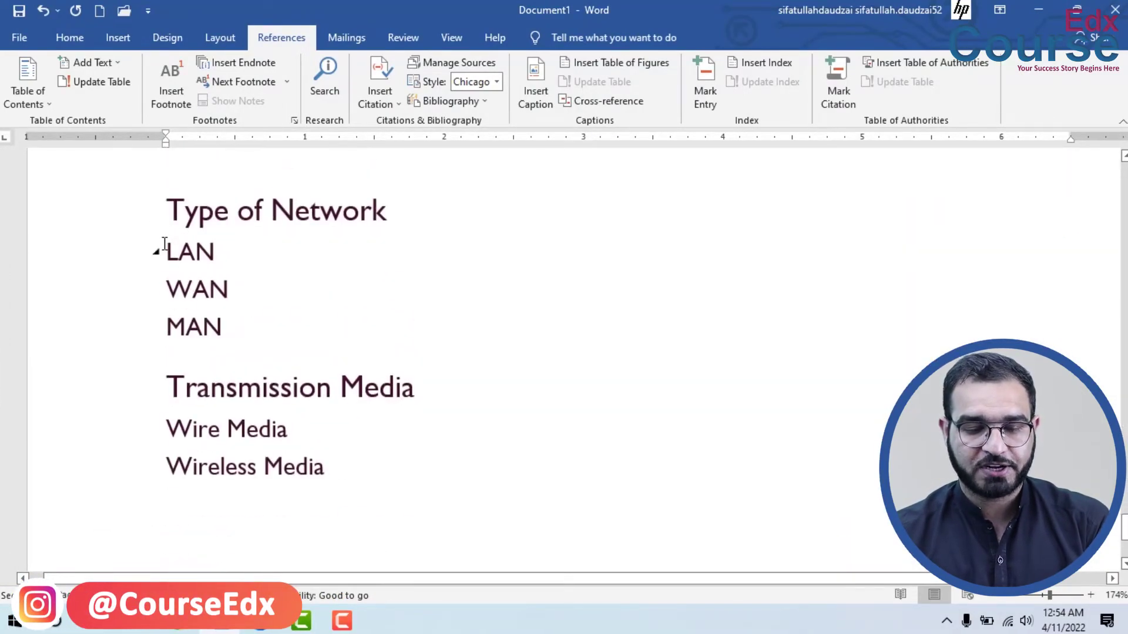
pyautogui.click(166, 252)
pyautogui.hotkey('ctrl', 'Return')
pyautogui.press('Down')
pyautogui.press('Return')
pyautogui.press('Up')
# Step: Paste the sample paragraphs above WAN and after Wireless Media, then start a blank page
pyautogui.hotkey('ctrl', 'v')
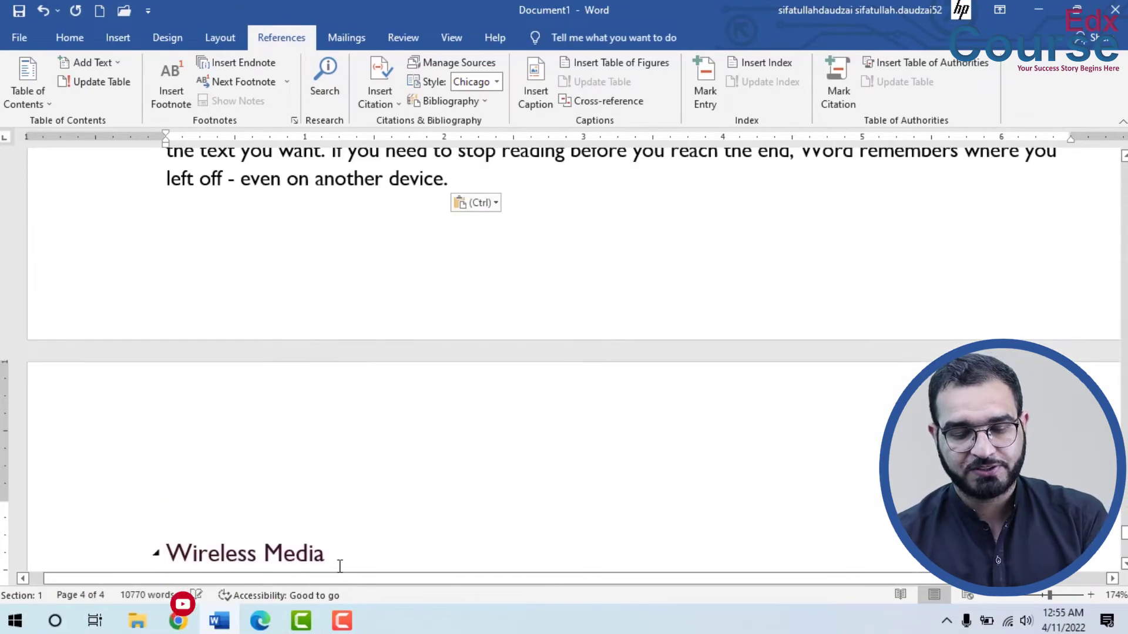
pyautogui.press('Return')
pyautogui.hotkey('ctrl', 'v')
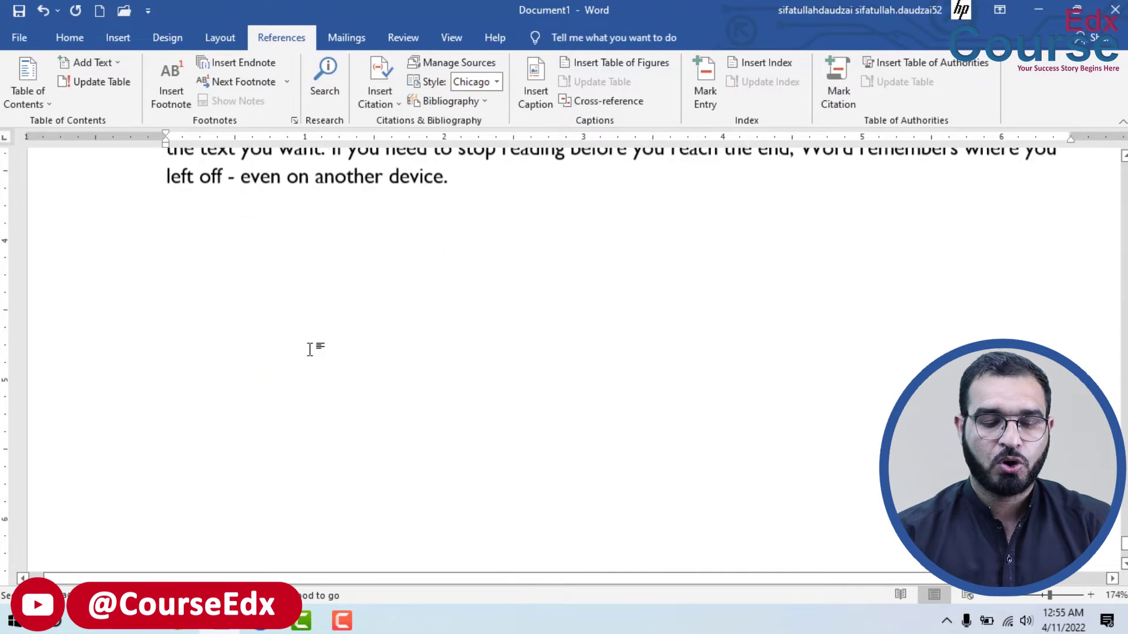
pyautogui.hotkey('ctrl', 'Return')
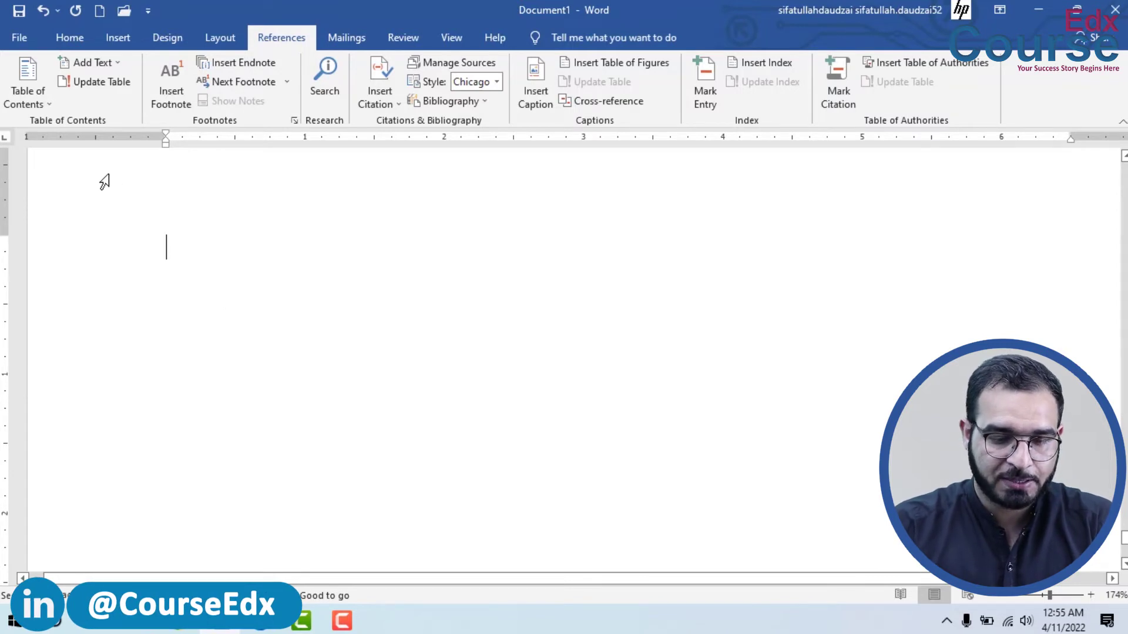
pyautogui.click(50, 105)
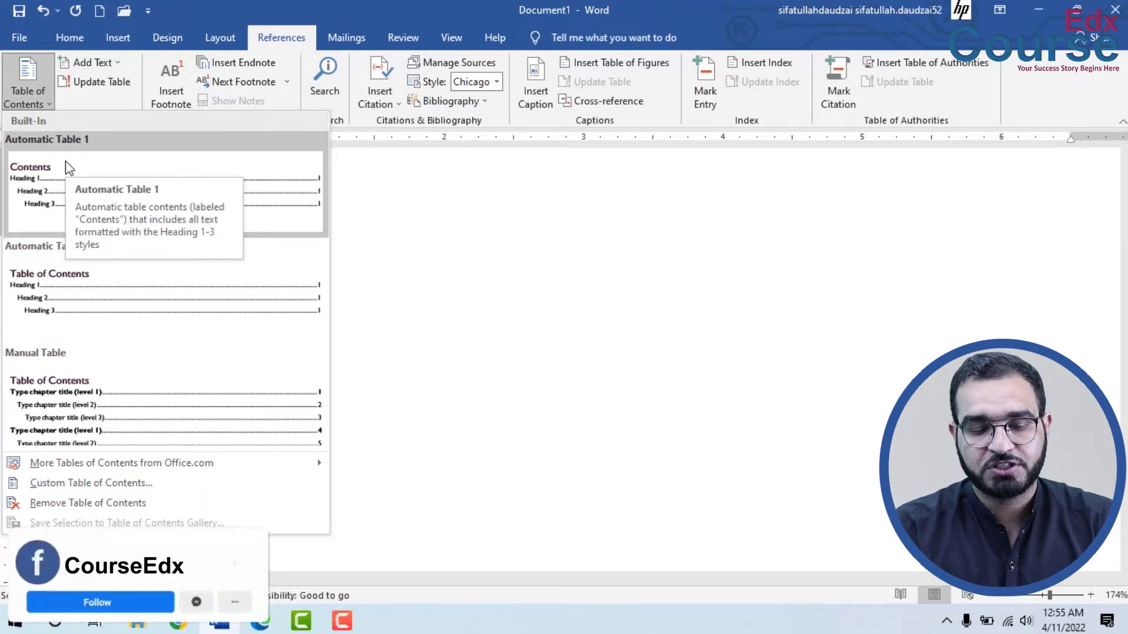
# Step: Insert Automatic Table 2 on the blank page and dismiss the accessibility tip
pyautogui.click(157, 312)
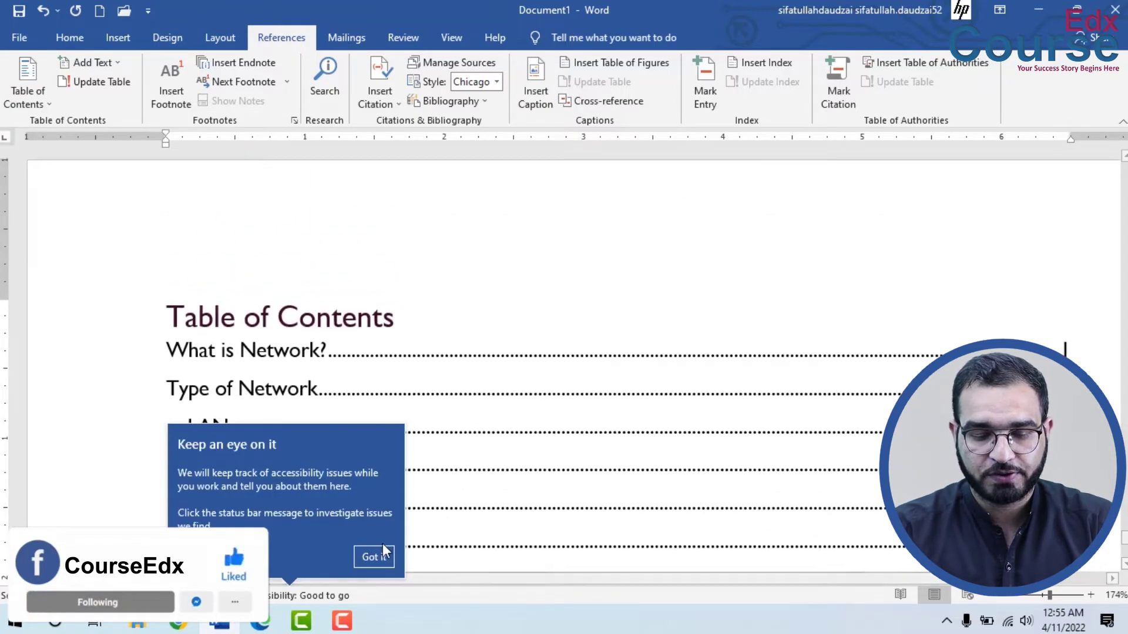
pyautogui.click(374, 557)
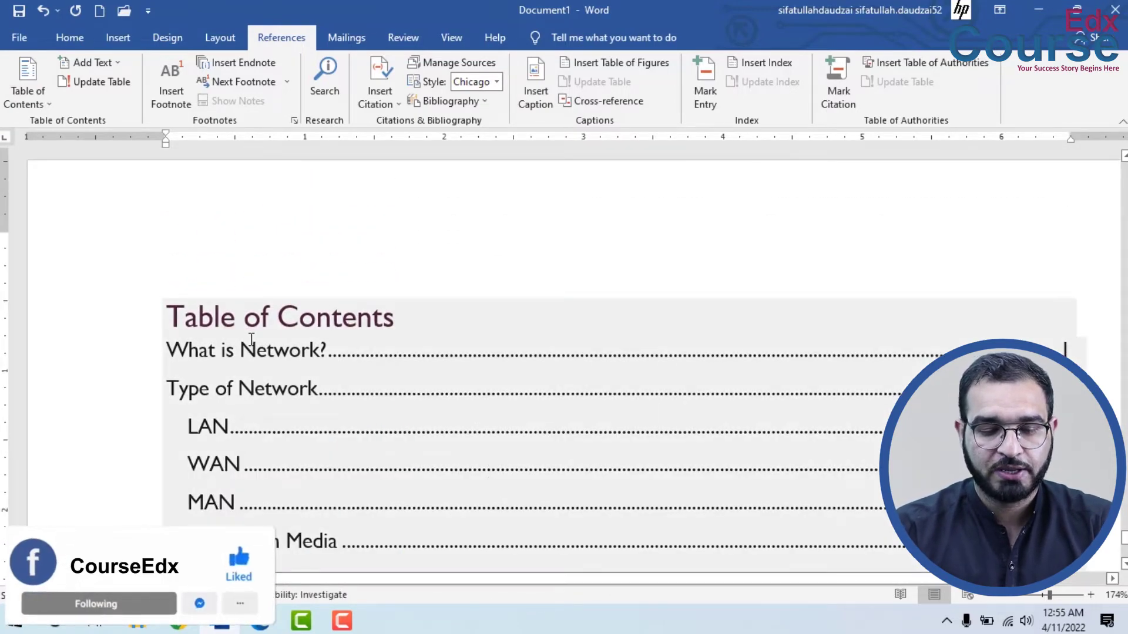
# Step: Type IP on the empty line after the paragraph ending 'another device.'
pyautogui.scroll(-1, 248, 335)
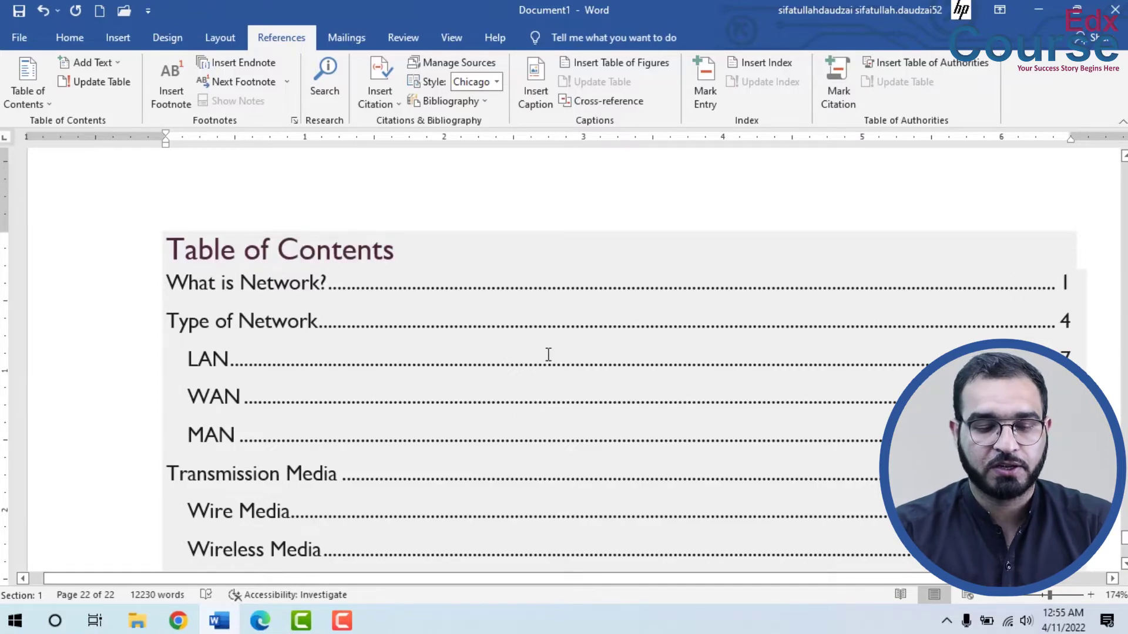
pyautogui.scroll(-1, 368, 370)
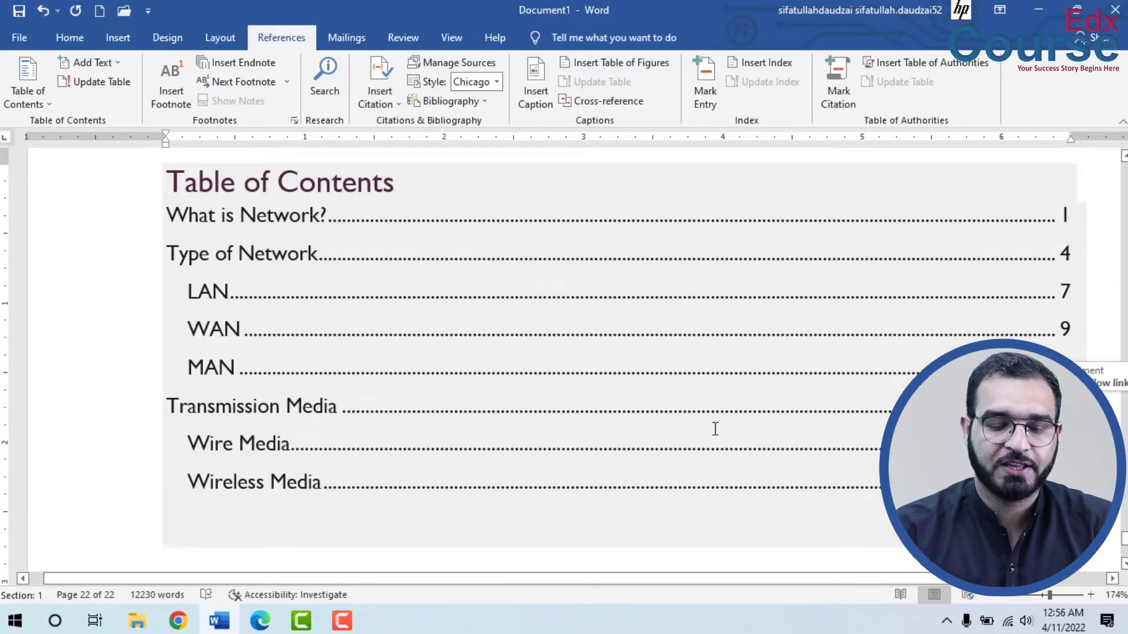
pyautogui.scroll(5, 599, 440)
pyautogui.click(182, 369)
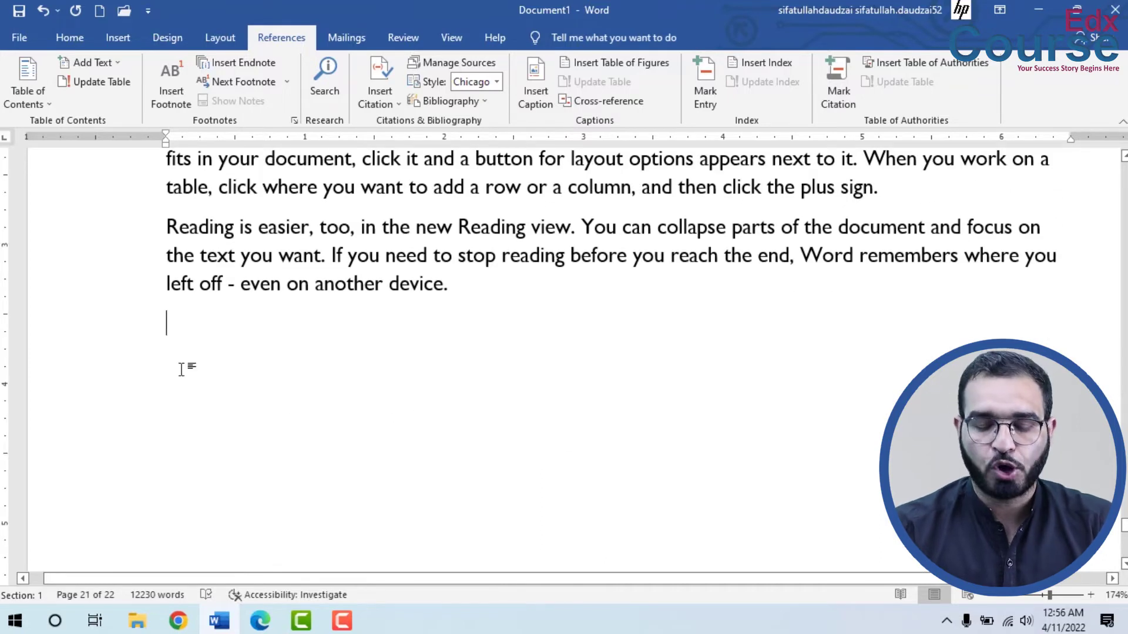
pyautogui.write('IP')
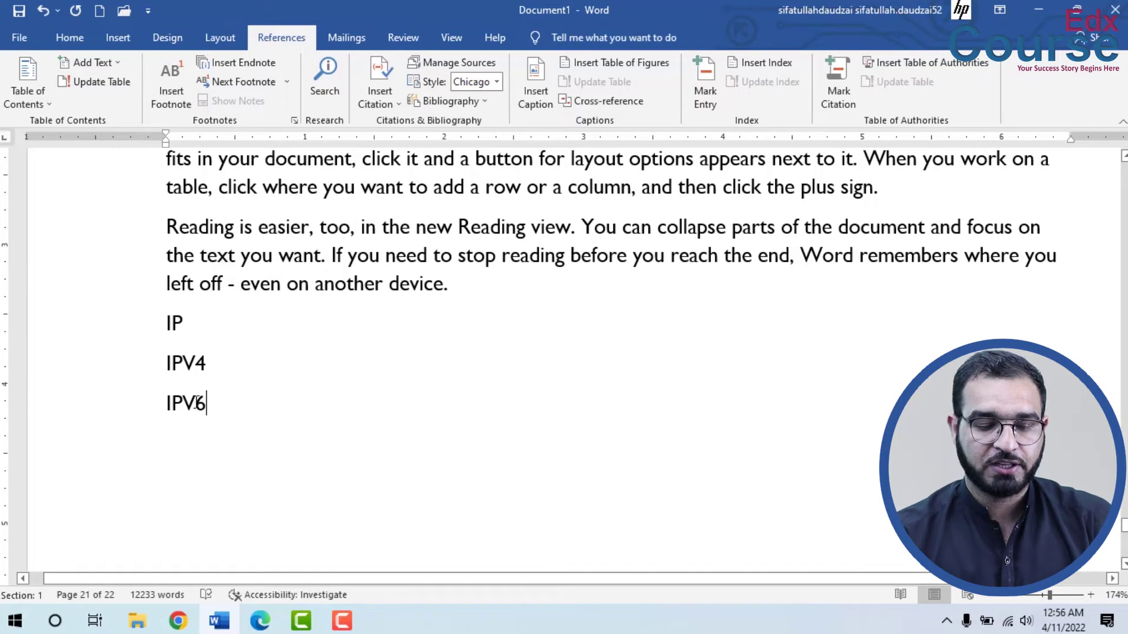
# Step: Apply Heading 1 to IP and Heading 2 to IPV4 and IPV6, then add a blank line after IP
pyautogui.moveTo(205, 404); pyautogui.dragTo(135, 364)
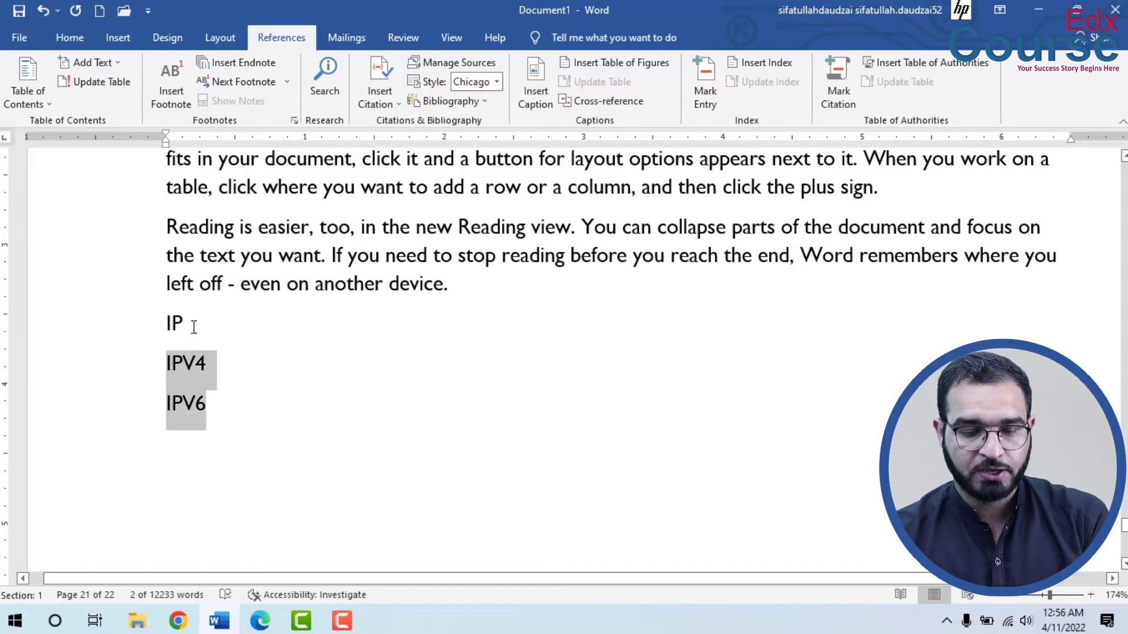
pyautogui.moveTo(194, 327); pyautogui.dragTo(157, 322)
pyautogui.hotkey('ctrl', 'alt', '1')
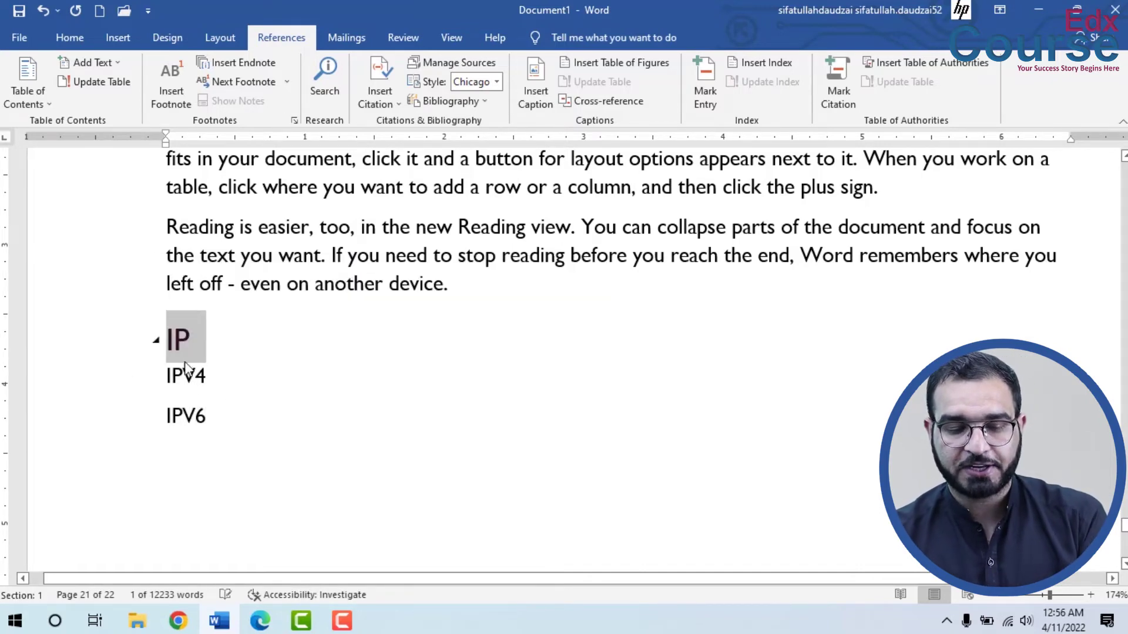
pyautogui.moveTo(203, 411); pyautogui.dragTo(167, 372)
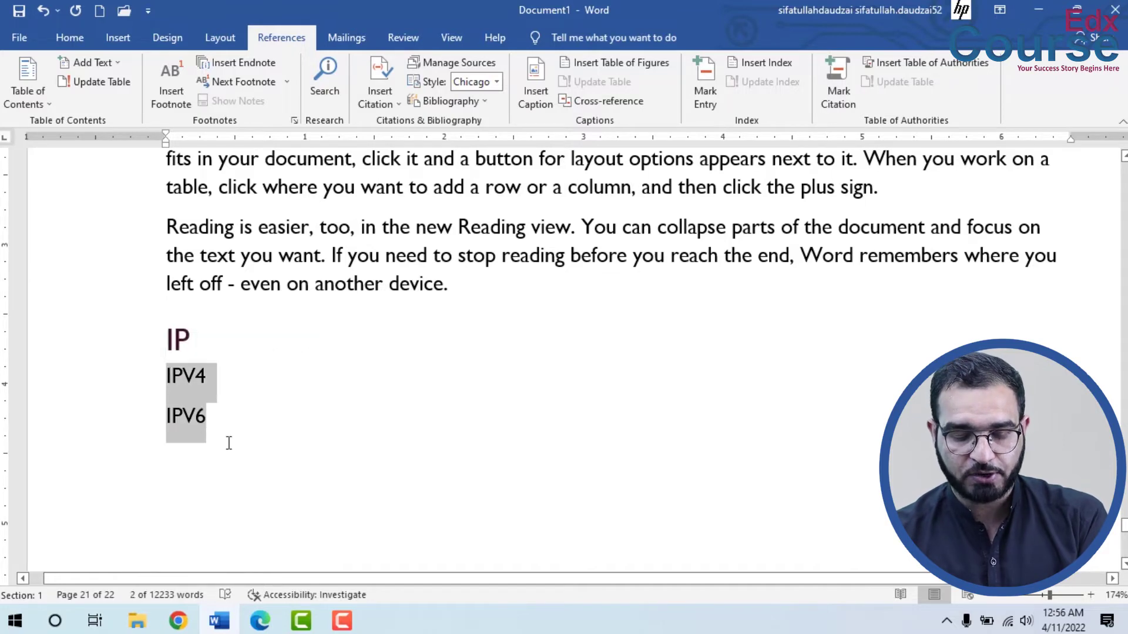
pyautogui.hotkey('ctrl', 'alt', '2')
pyautogui.click(282, 403)
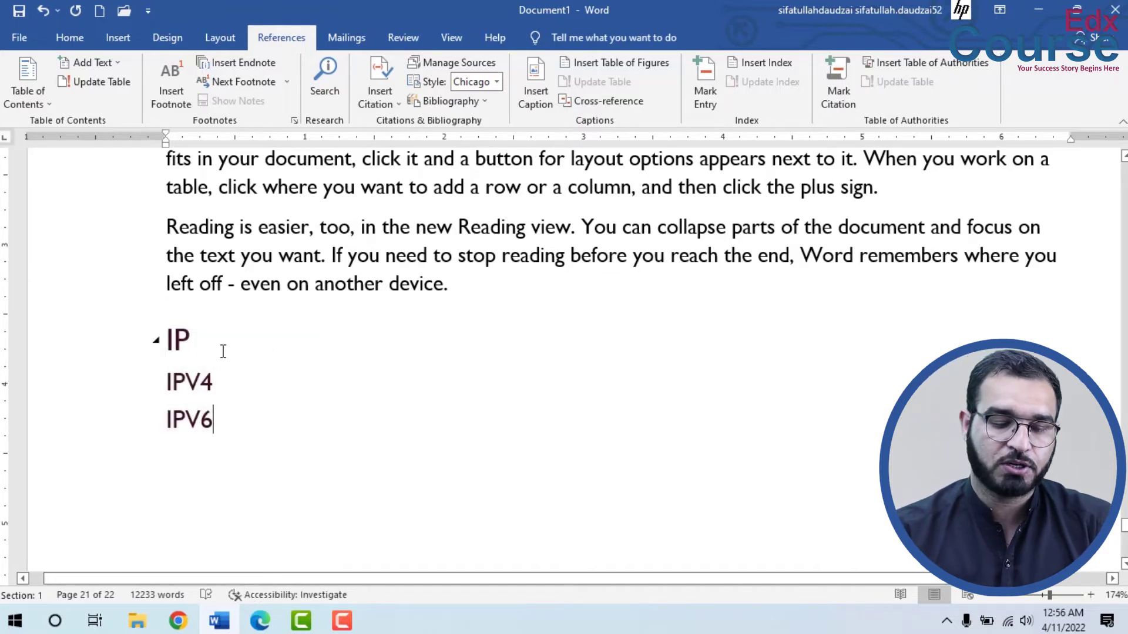
pyautogui.click(223, 350)
pyautogui.press('Return')
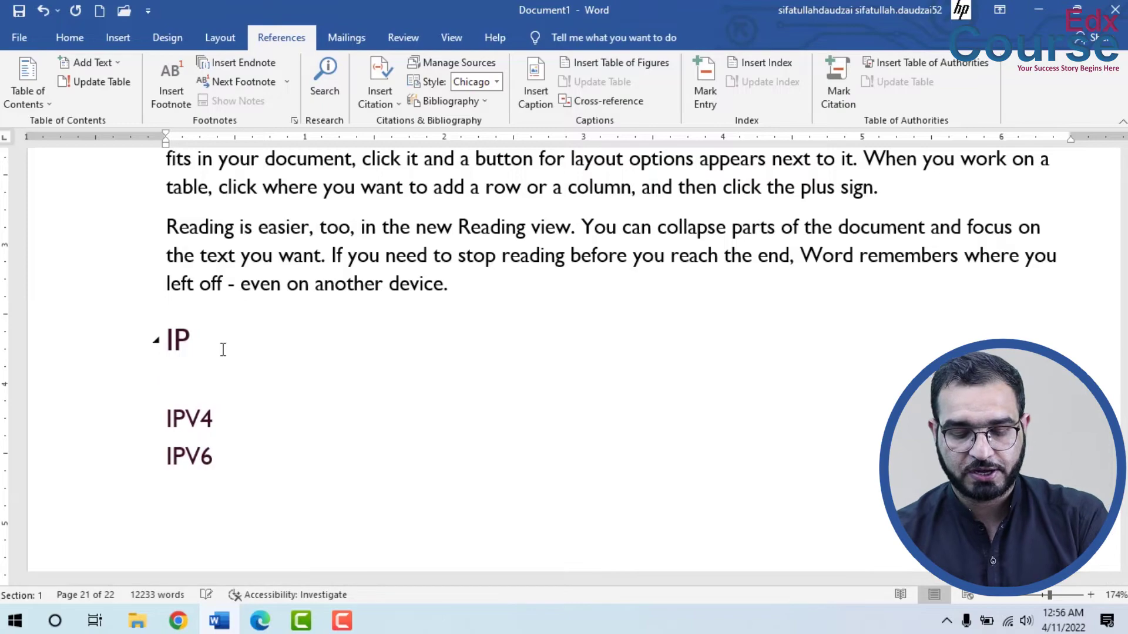
# Step: Update the entire table of contents so IP, IPV4 and IPV6 appear after Wireless Media
pyautogui.scroll(3, 223, 350)
pyautogui.scroll(-1, 333, 327)
pyautogui.scroll(-3, 322, 365)
pyautogui.scroll(-5, 462, 396)
pyautogui.scroll(5, 431, 365)
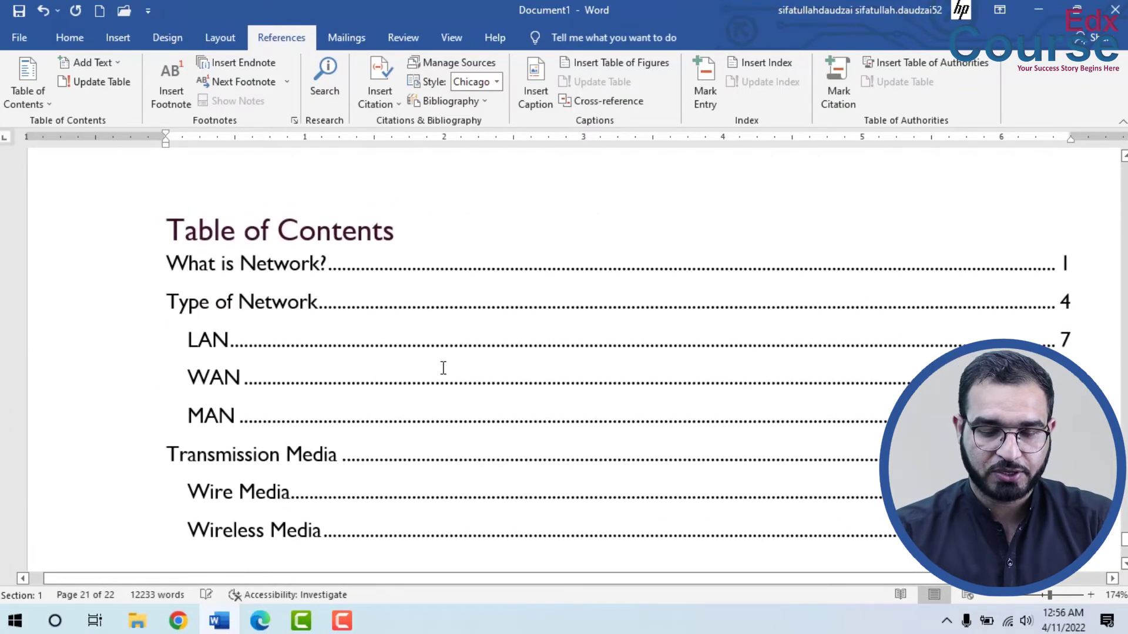
pyautogui.click(443, 367)
pyautogui.scroll(-2, 444, 367)
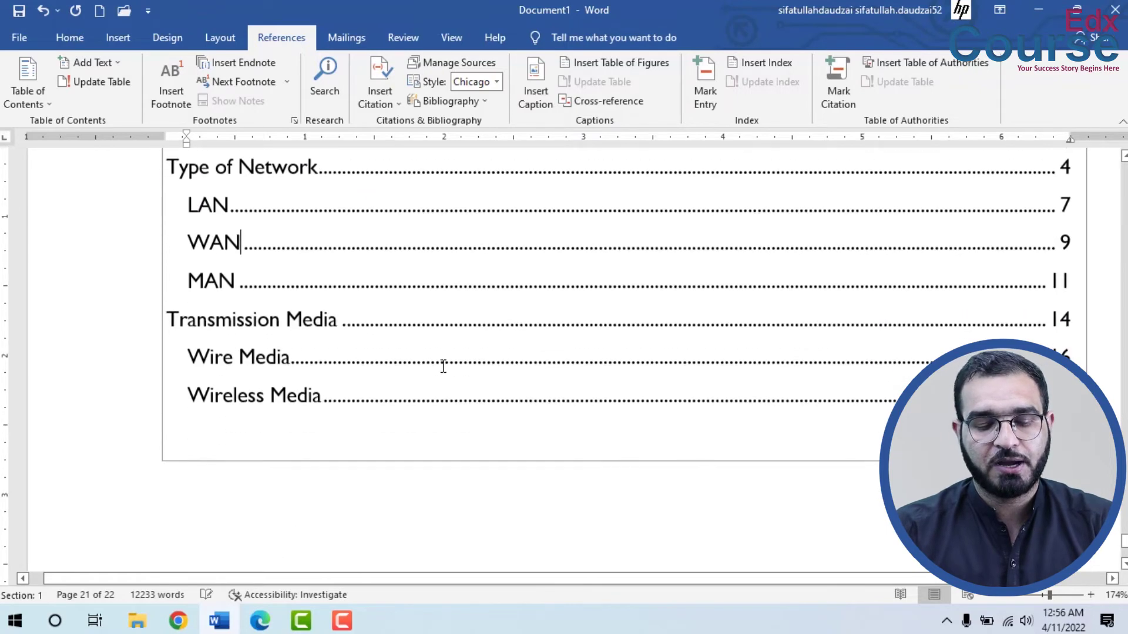
pyautogui.scroll(2, 361, 411)
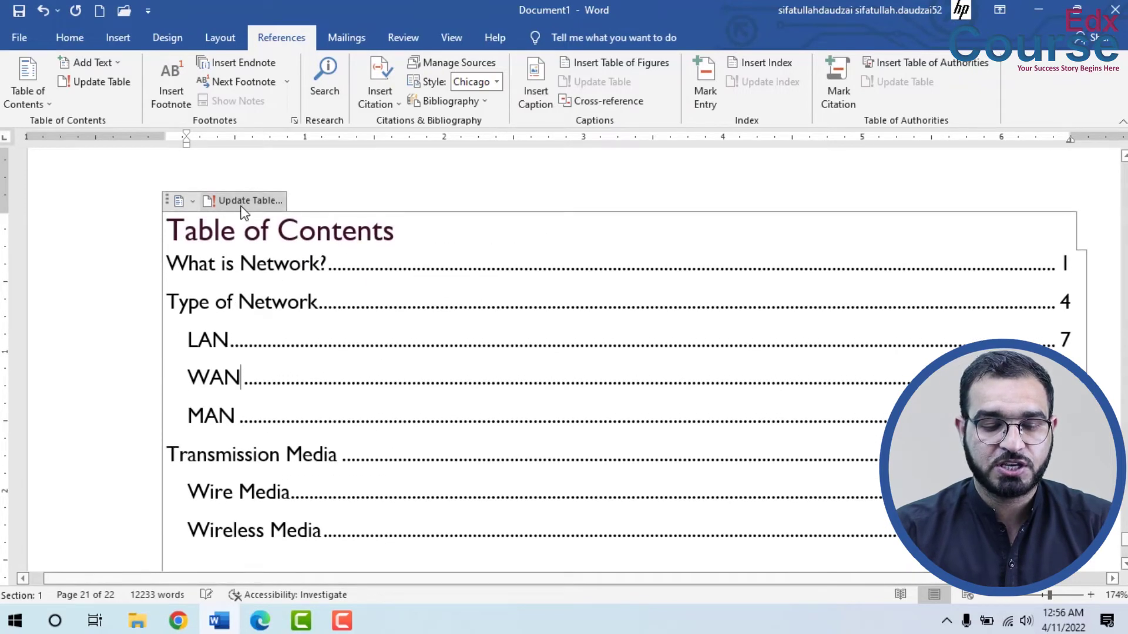
pyautogui.click(242, 201)
pyautogui.click(502, 311)
pyautogui.click(572, 330)
pyautogui.scroll(-3, 364, 458)
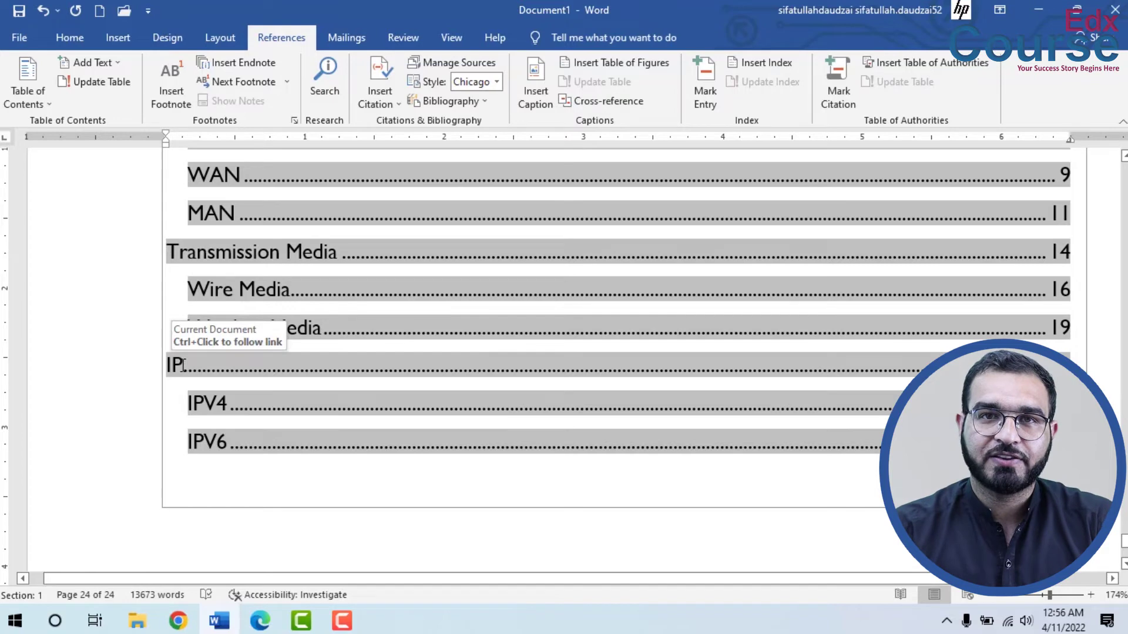
pyautogui.click(210, 522)
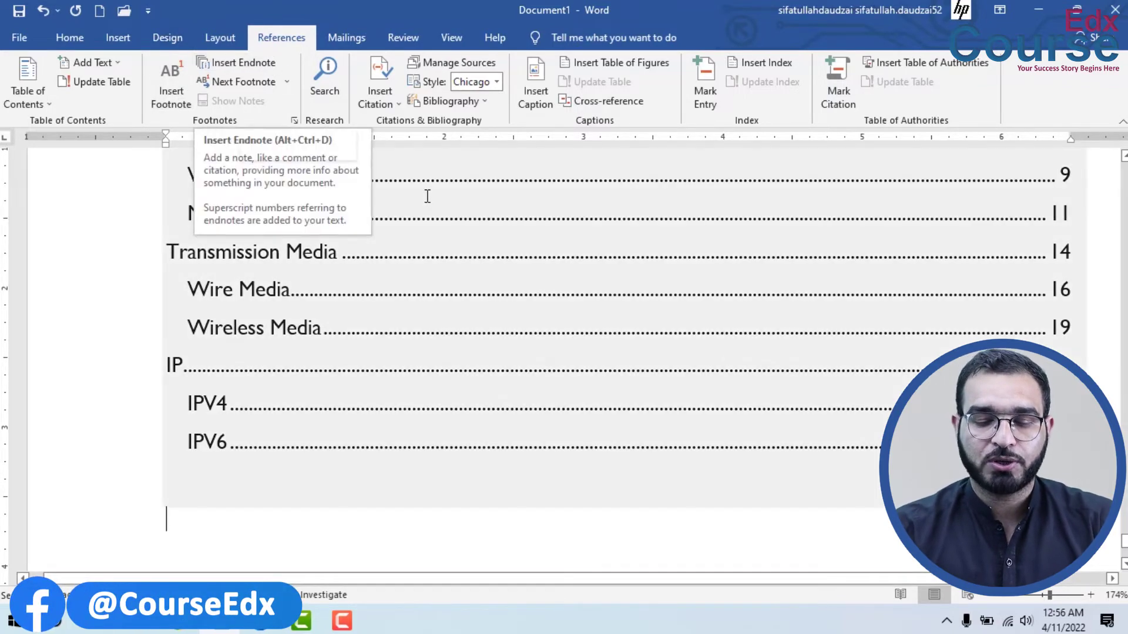
pyautogui.scroll(-3, 799, 312)
pyautogui.scroll(-4, 817, 314)
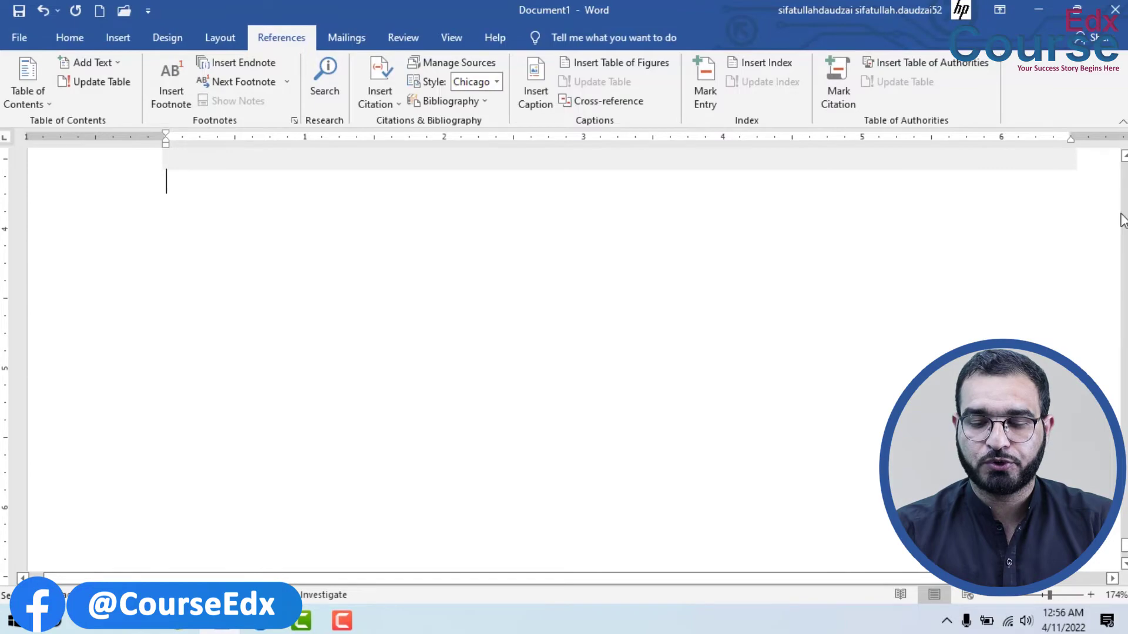
pyautogui.scroll(5, 1122, 221)
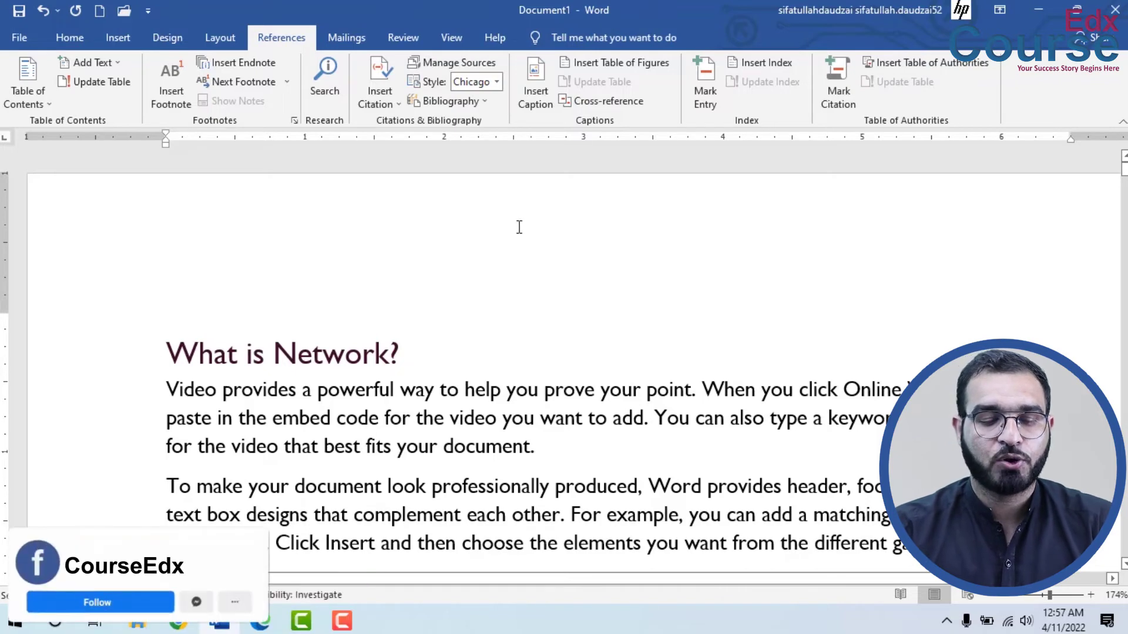
# Step: Insert a footnote on the first paragraph reading 'Built-in word, Pre-Define word'
pyautogui.click(168, 79)
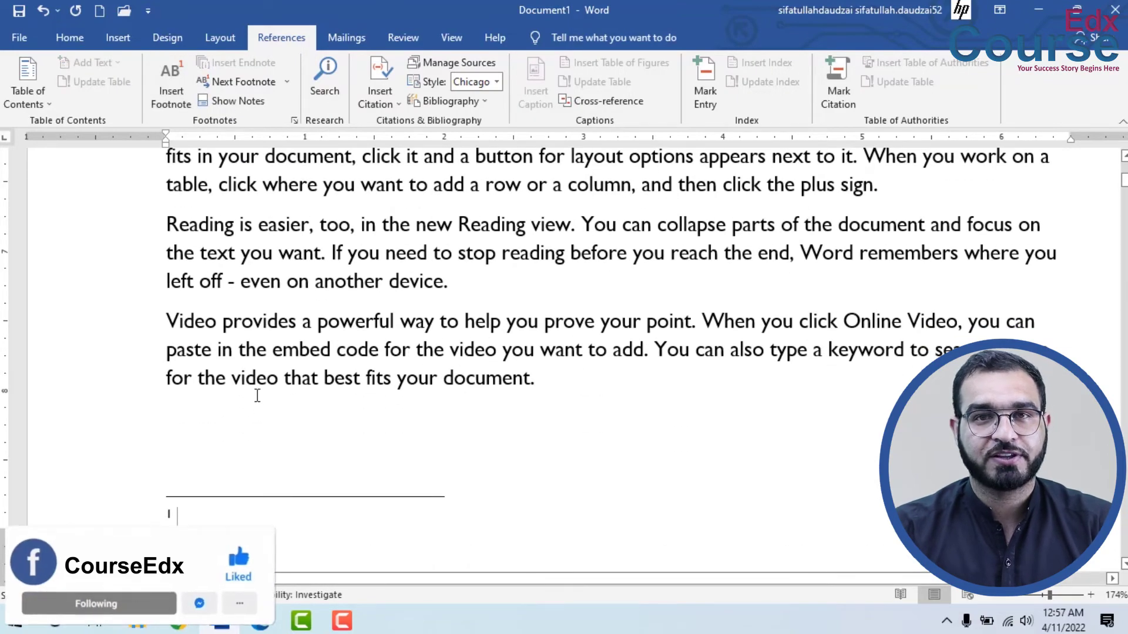
pyautogui.write('Built')
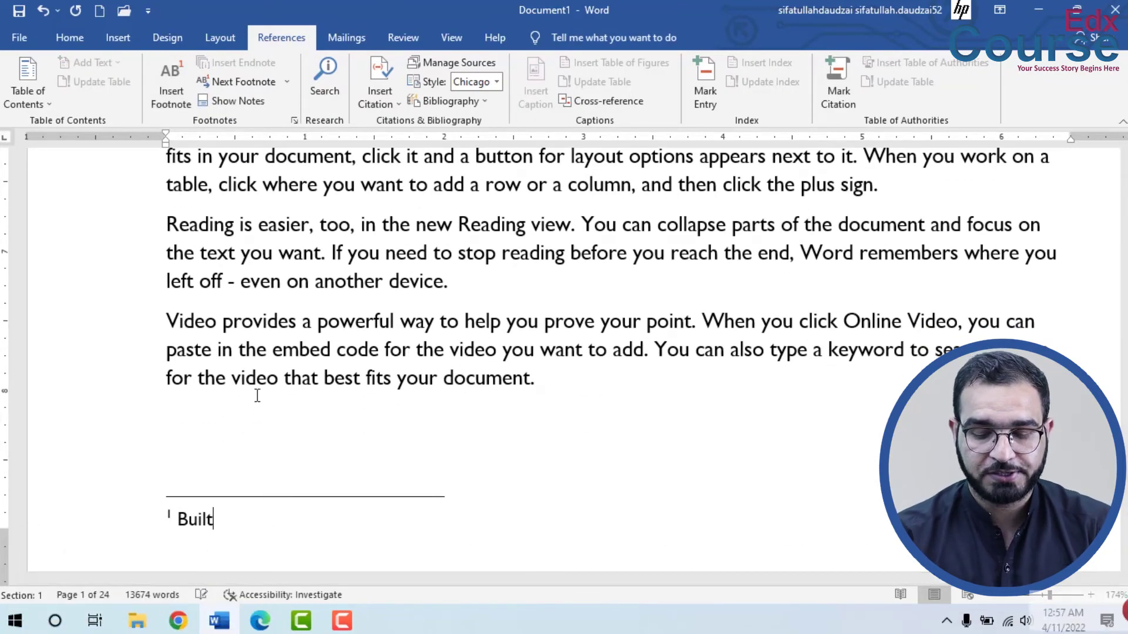
pyautogui.write('-in word, Pre')
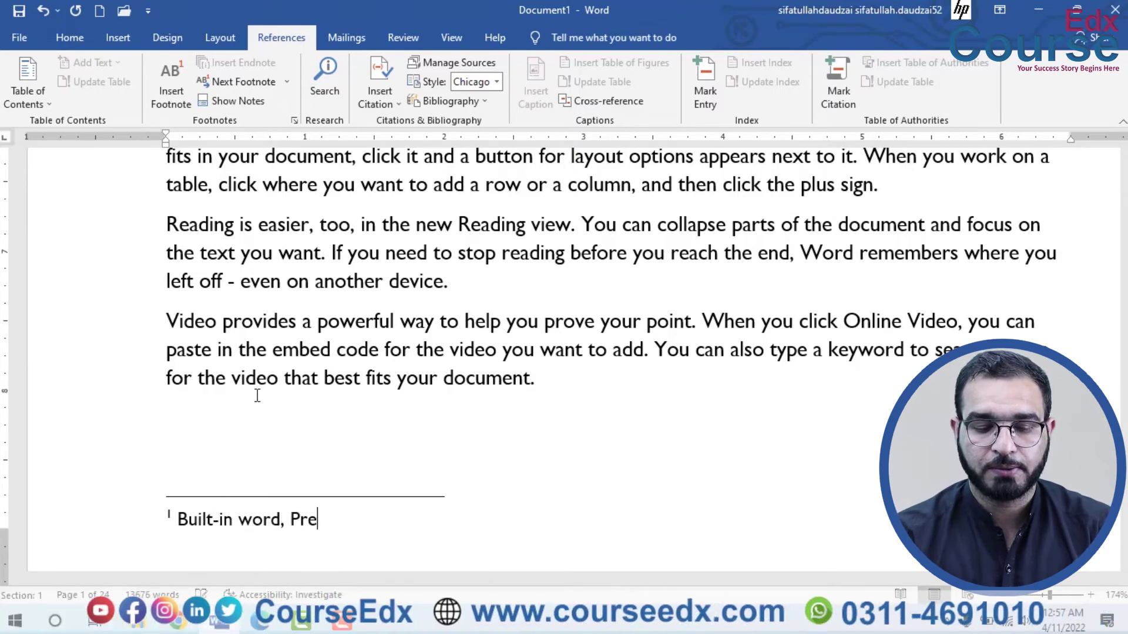
pyautogui.write('-Define')
pyautogui.press('BackSpace')
pyautogui.write('wor')
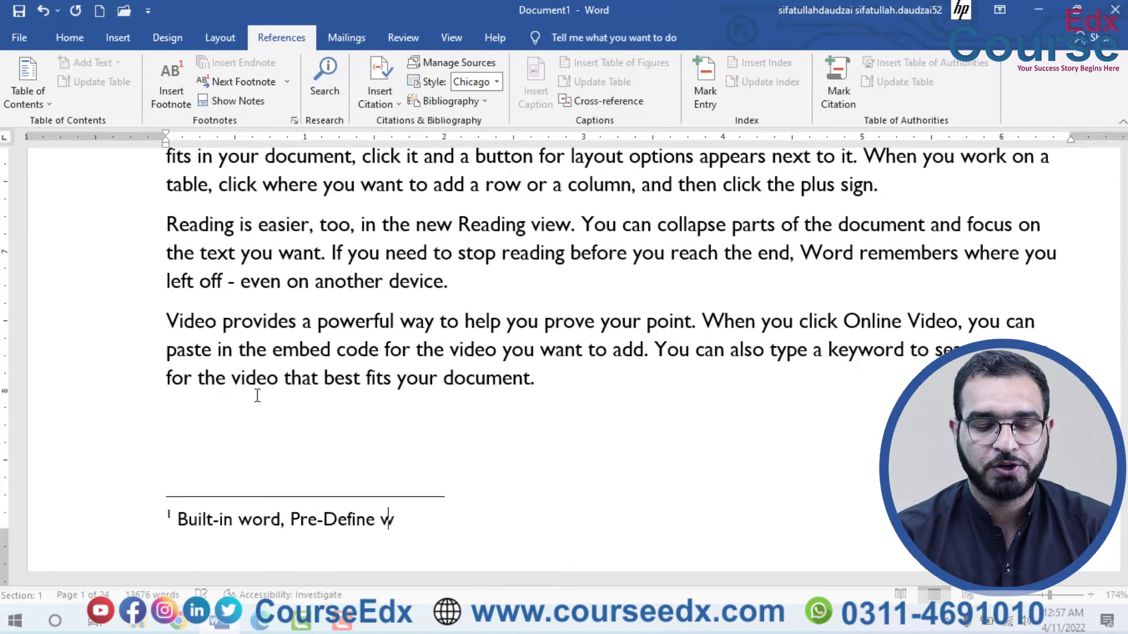
pyautogui.write('d')
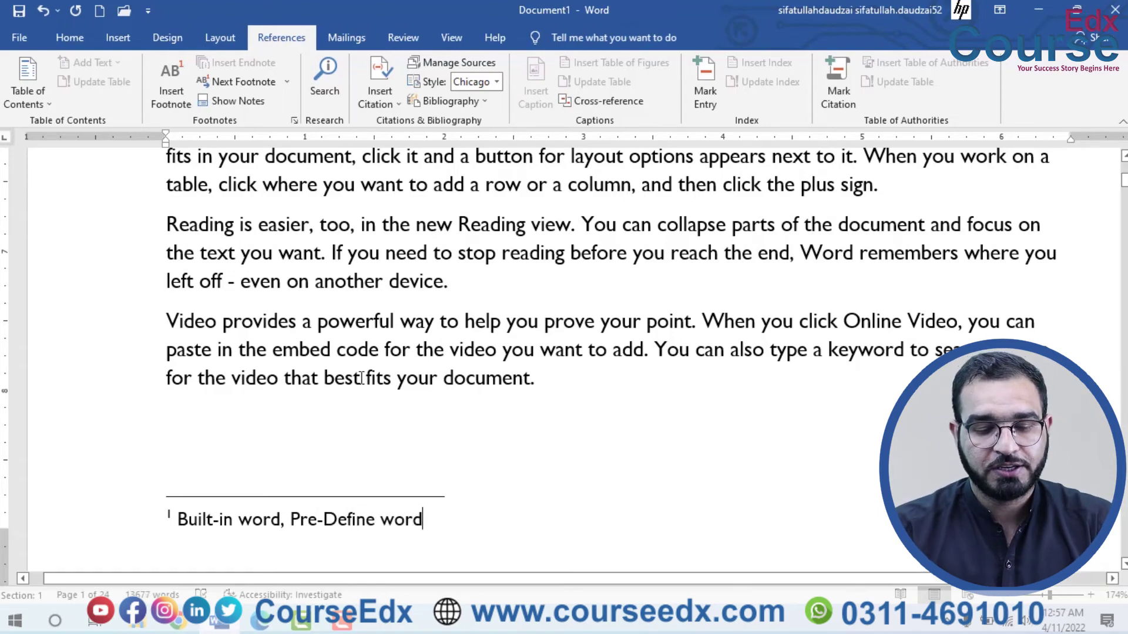
pyautogui.click(362, 377)
pyautogui.scroll(10, 411, 373)
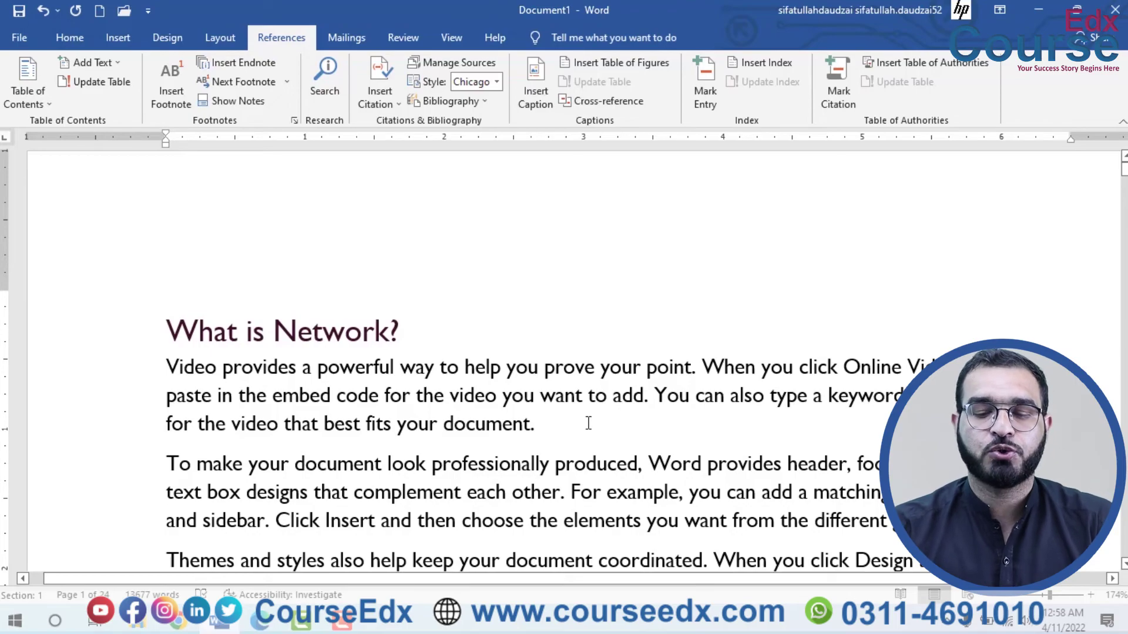
# Step: Insert footnote 2 after 'document' with the note 'MS Word file'
pyautogui.scroll(-10, 588, 423)
pyautogui.scroll(-5, 564, 400)
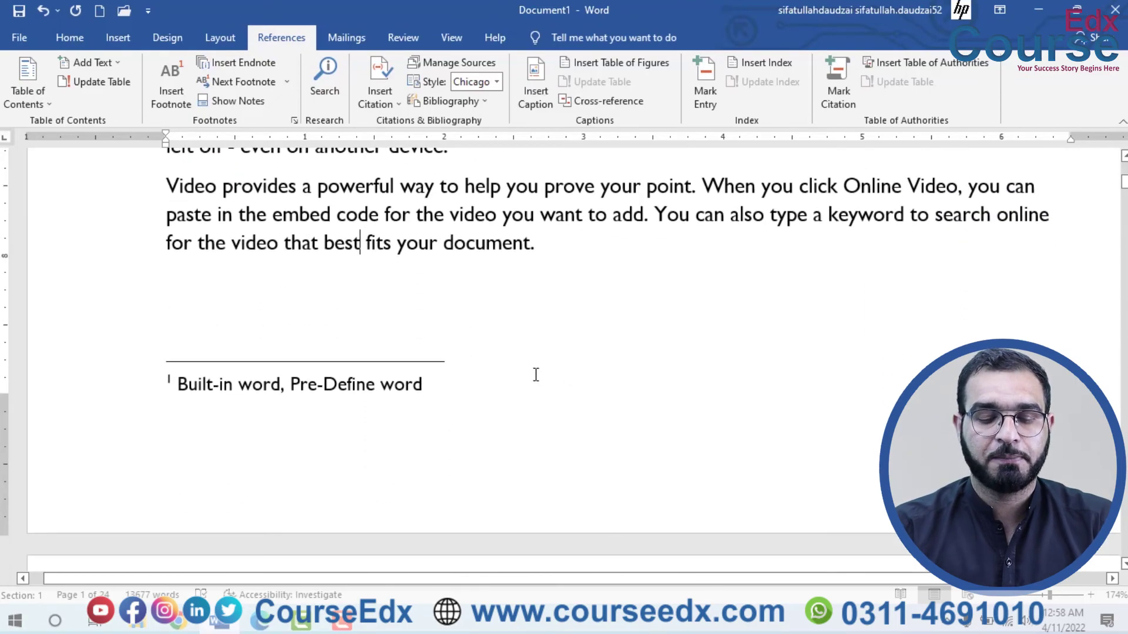
pyautogui.scroll(10, 536, 373)
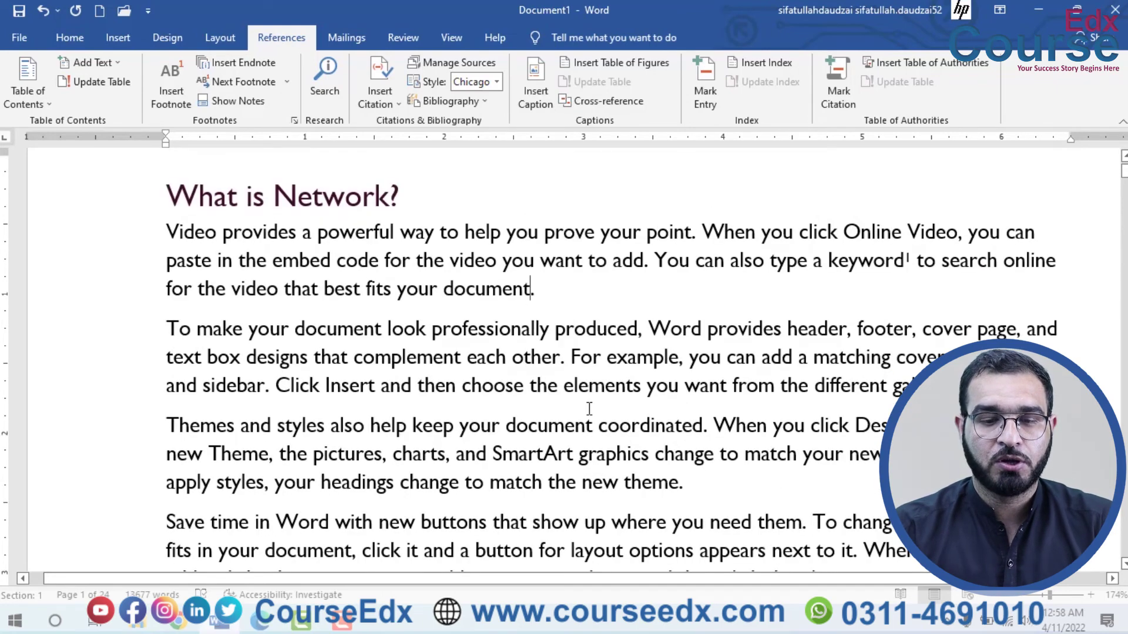
pyautogui.click(176, 85)
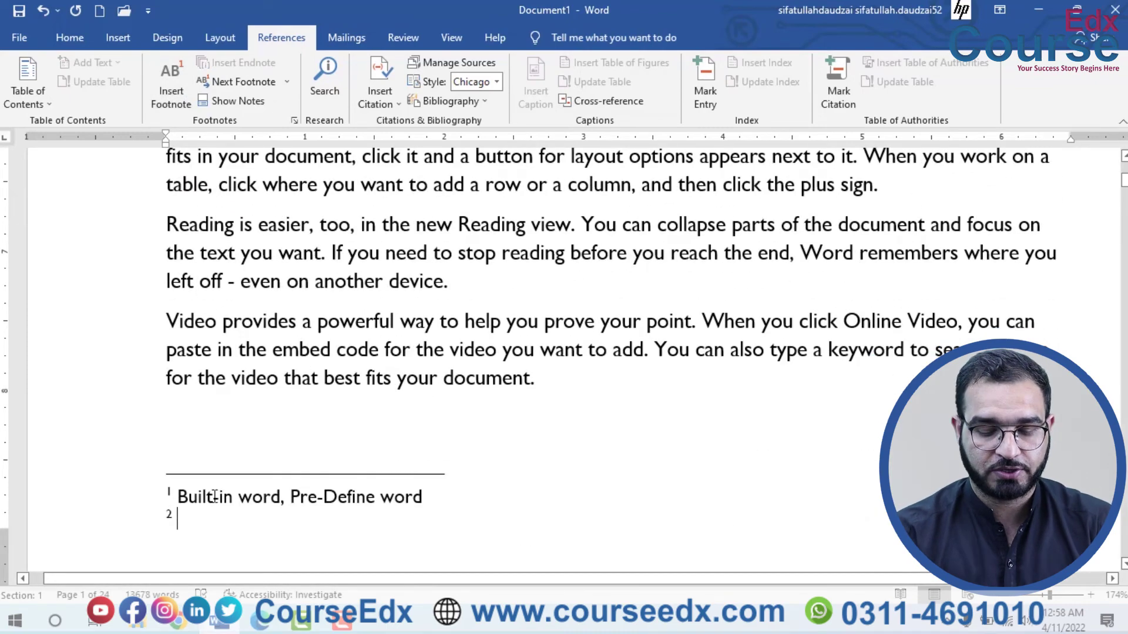
pyautogui.write('MS Word ')
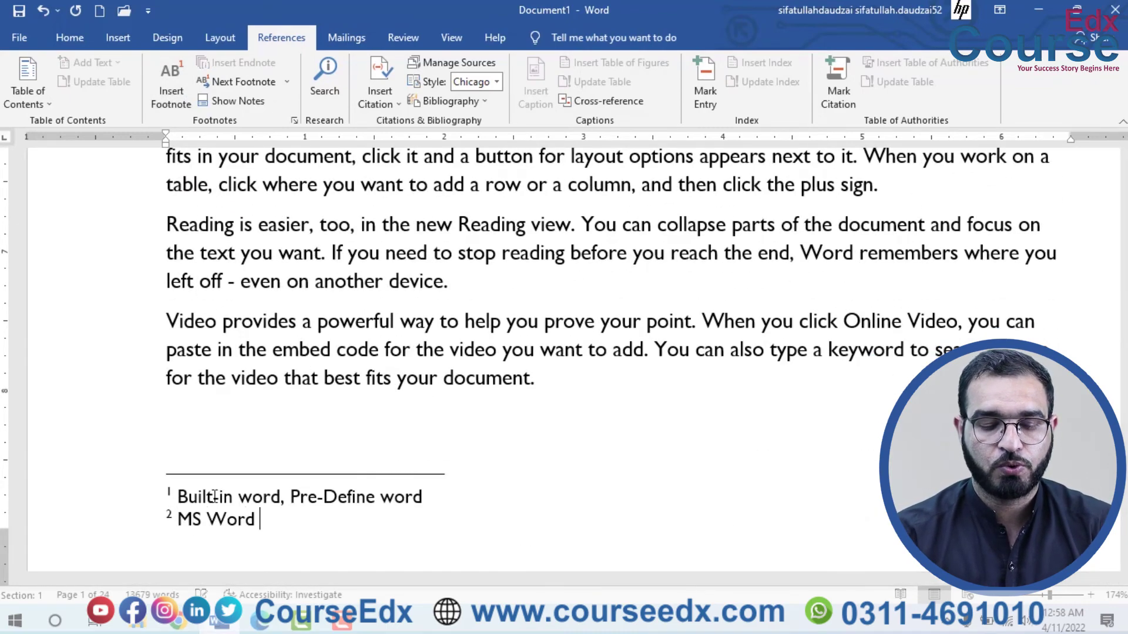
pyautogui.write('file')
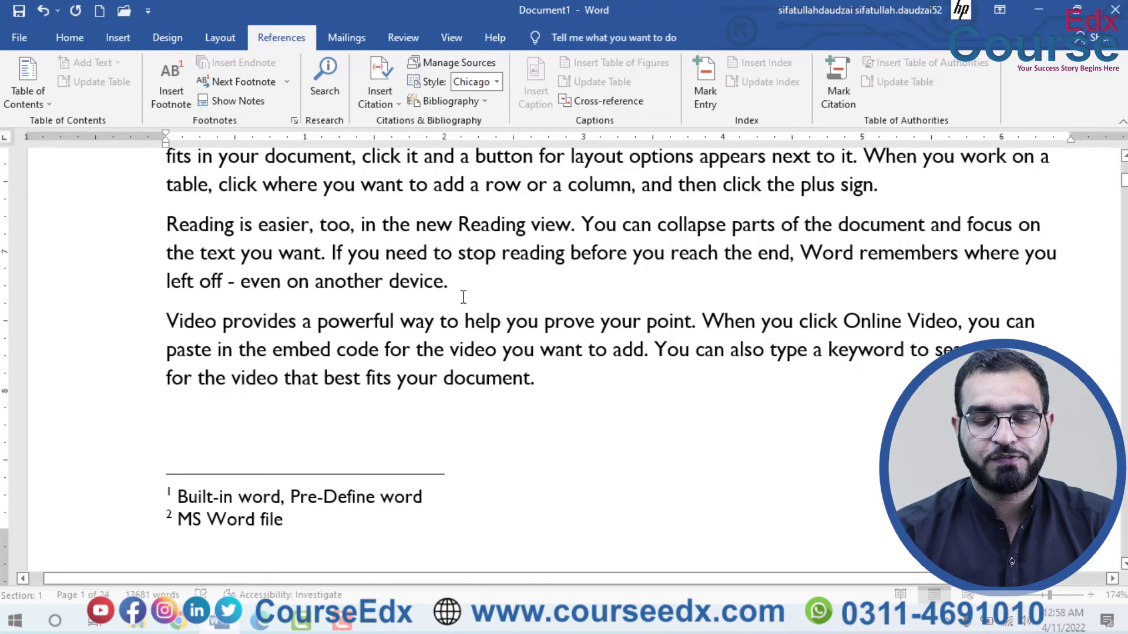
pyautogui.click(463, 292)
pyautogui.scroll(-5, 469, 286)
pyautogui.scroll(5, 469, 286)
pyautogui.scroll(1, 482, 265)
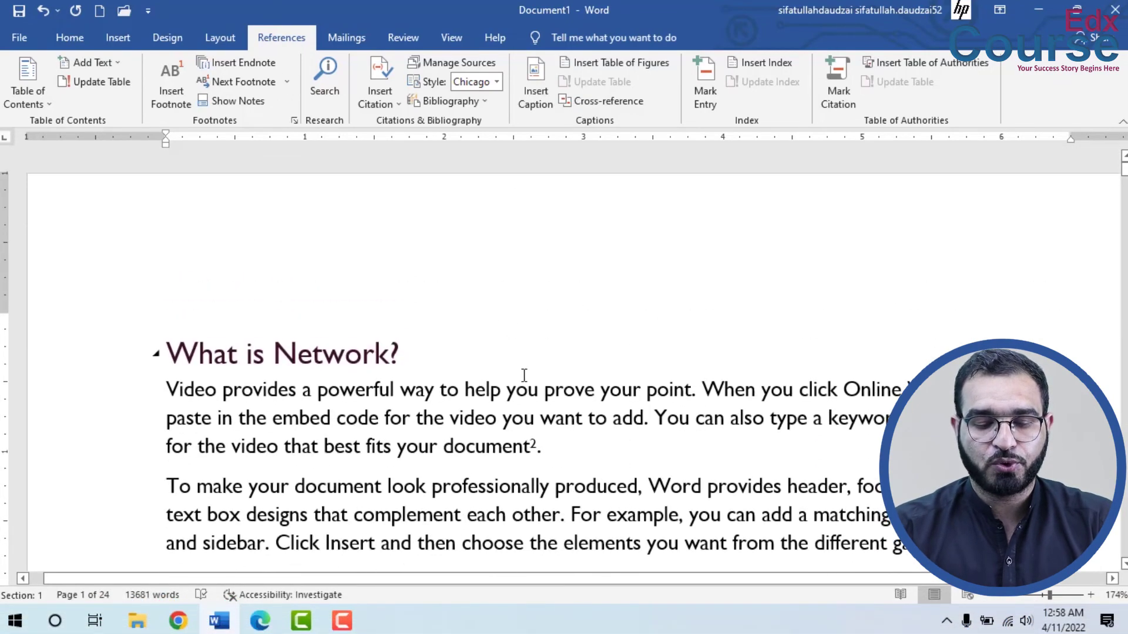
pyautogui.scroll(-2, 488, 247)
pyautogui.scroll(-2, 495, 236)
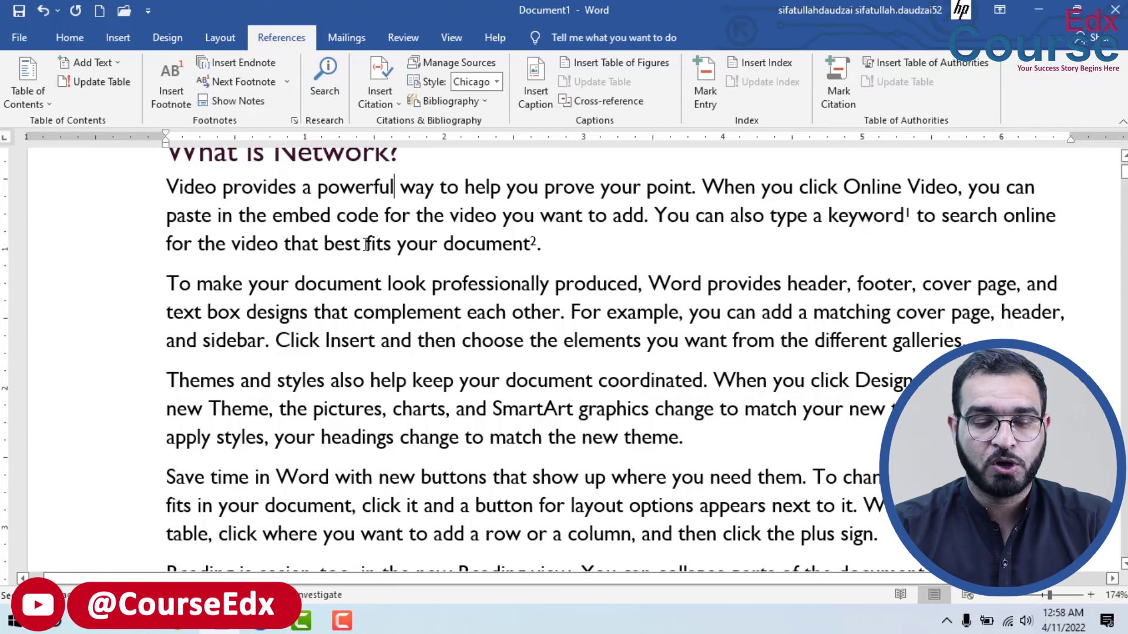
# Step: Insert an endnote after 'powerful' reading 'The One Who has power'
pyautogui.click(244, 62)
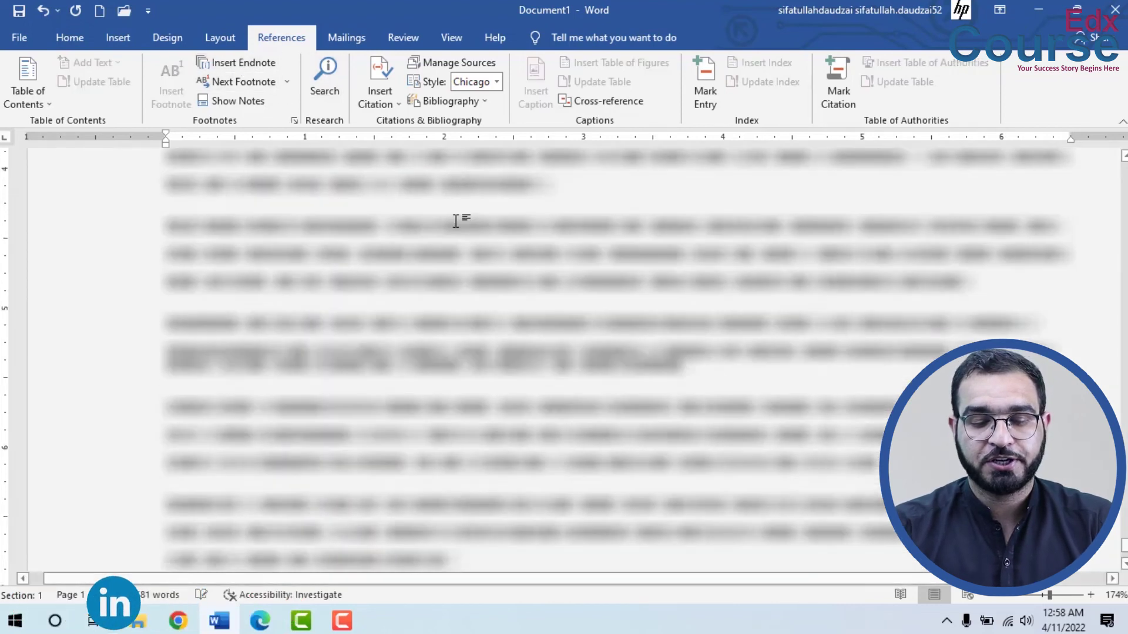
pyautogui.scroll(3, 352, 323)
pyautogui.scroll(1, 311, 335)
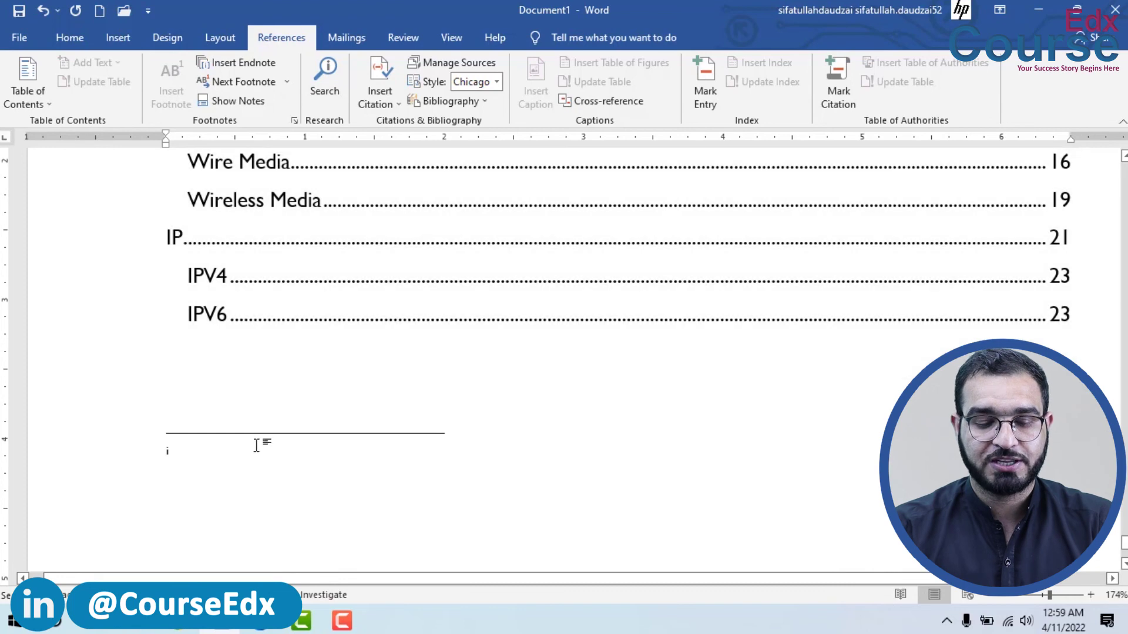
pyautogui.write('The perso')
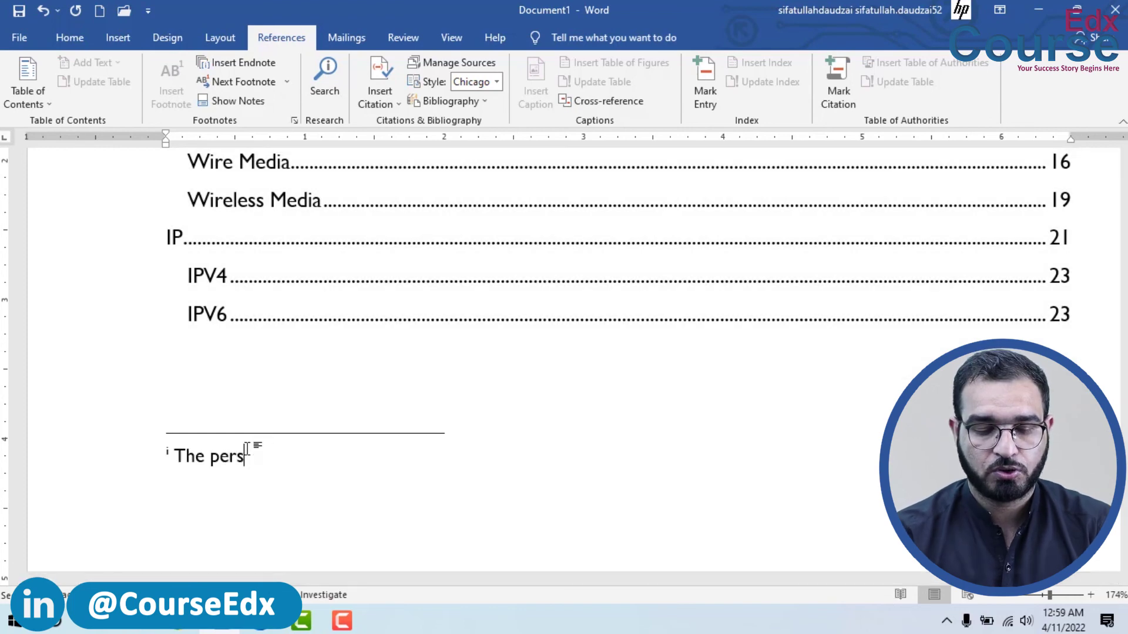
pyautogui.press('BackSpace')
pyautogui.press('BackSpace')
pyautogui.press('BackSpace')
pyautogui.press('BackSpace')
pyautogui.write('One Who has p')
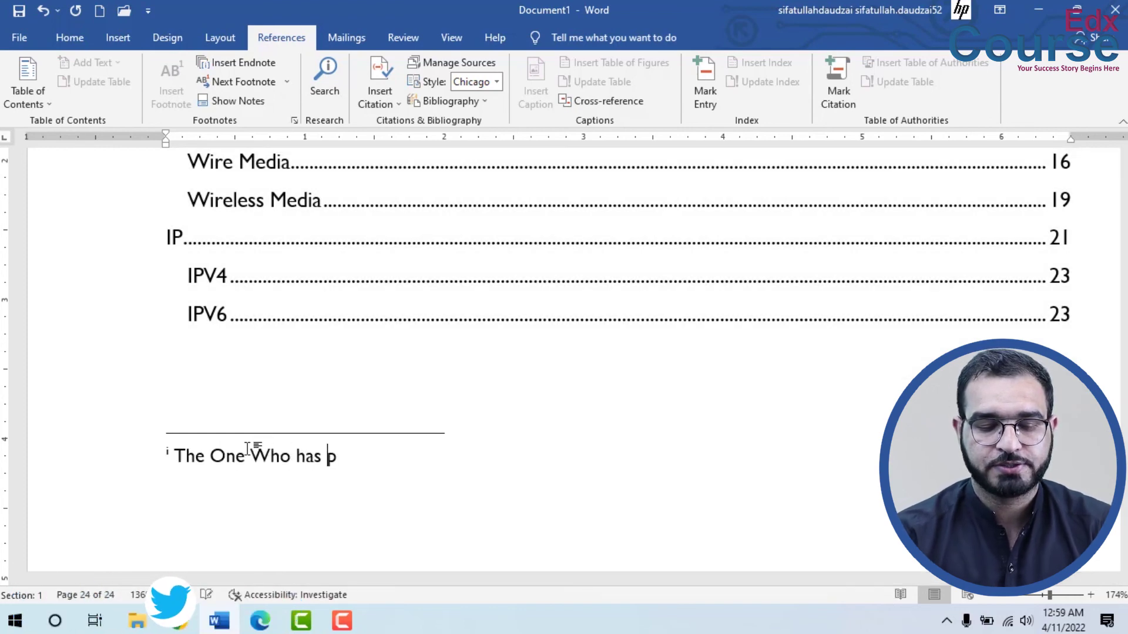
pyautogui.write('ower')
pyautogui.scroll(5, 850, 371)
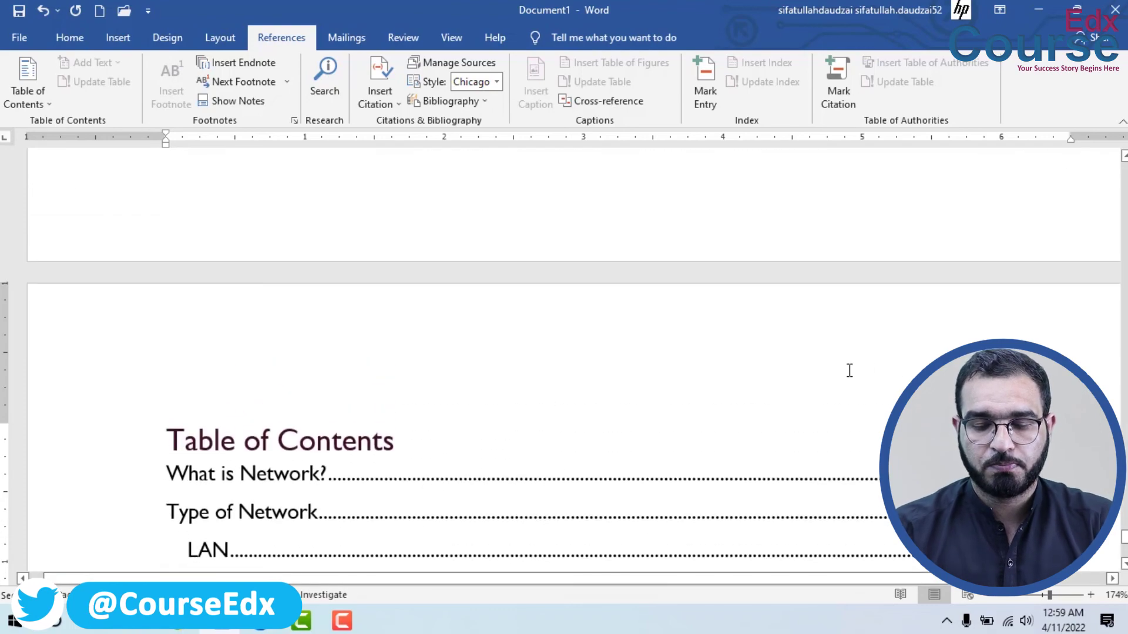
pyautogui.scroll(-15, 574, 360)
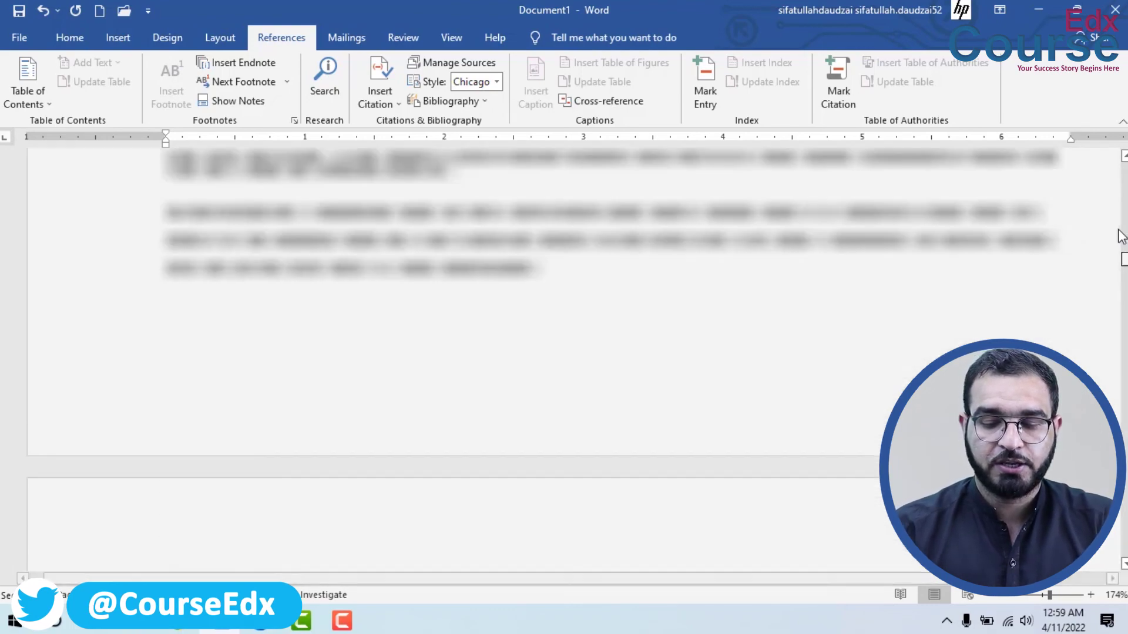
pyautogui.scroll(1, 896, 327)
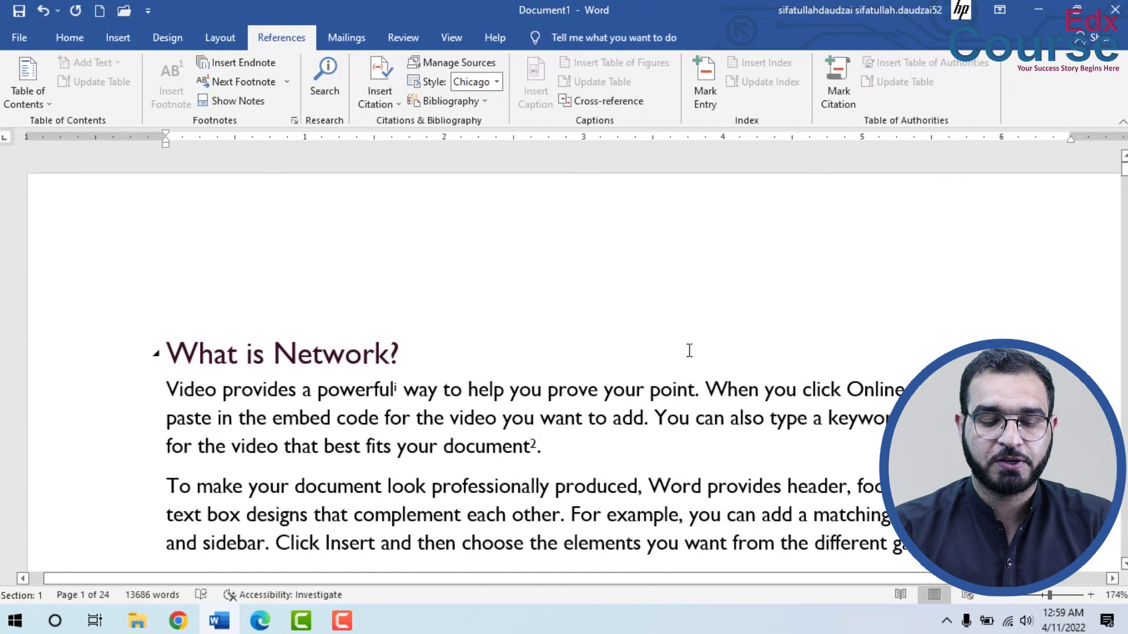